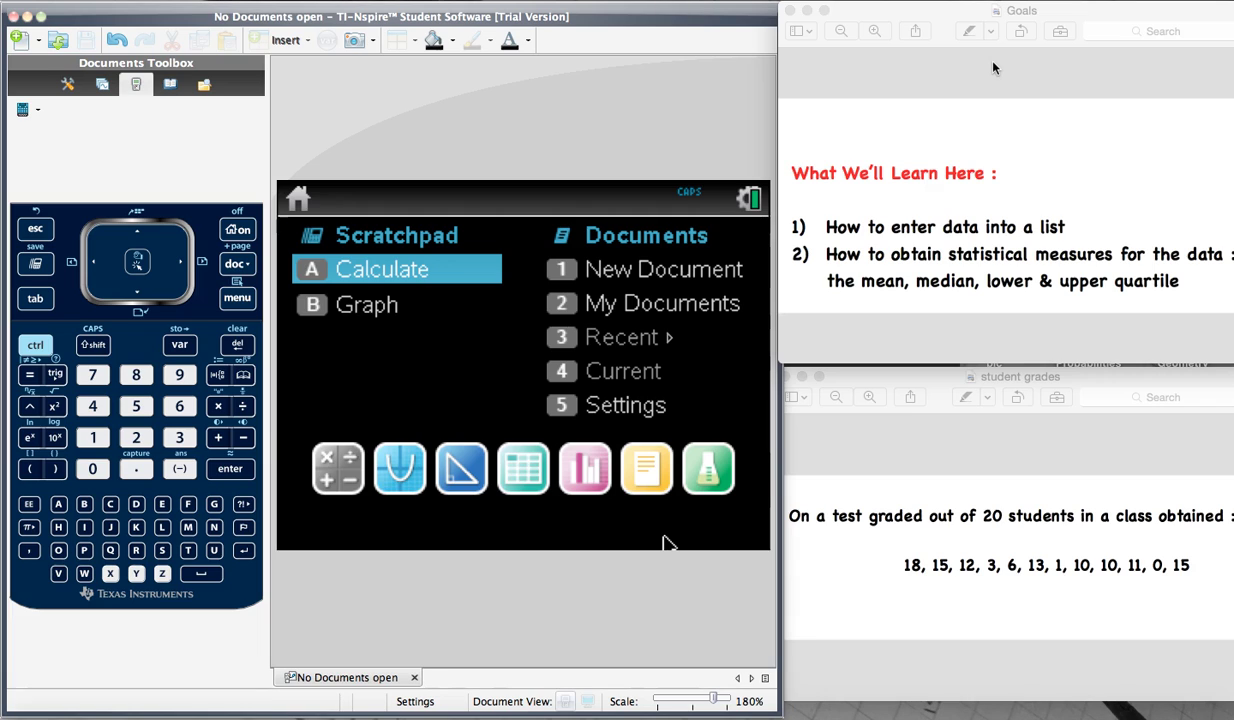
Move the grades data window aside and start a new document with a Lists & Spreadsheet page
left_click(868, 383)
mouse_move(868, 383)
left_mouse_down()
mouse_move(775, 348)
mouse_move(772, 365)
mouse_move(876, 384)
left_mouse_up()
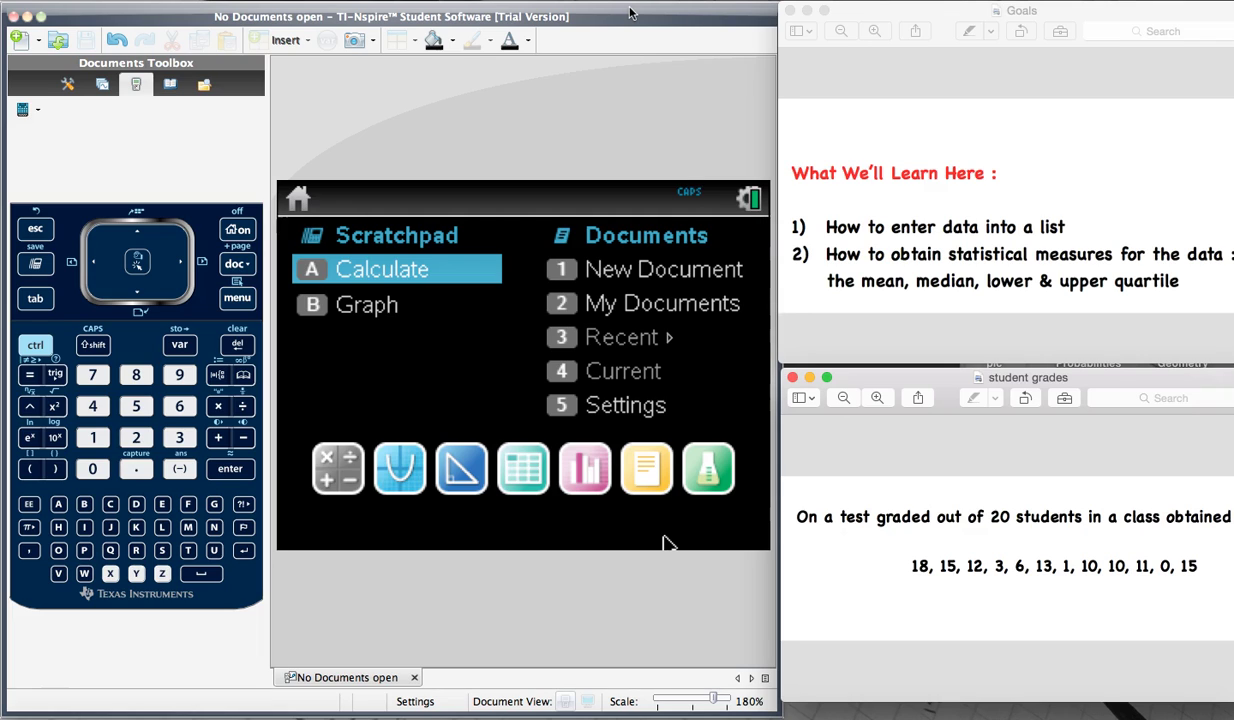
left_click(631, 13)
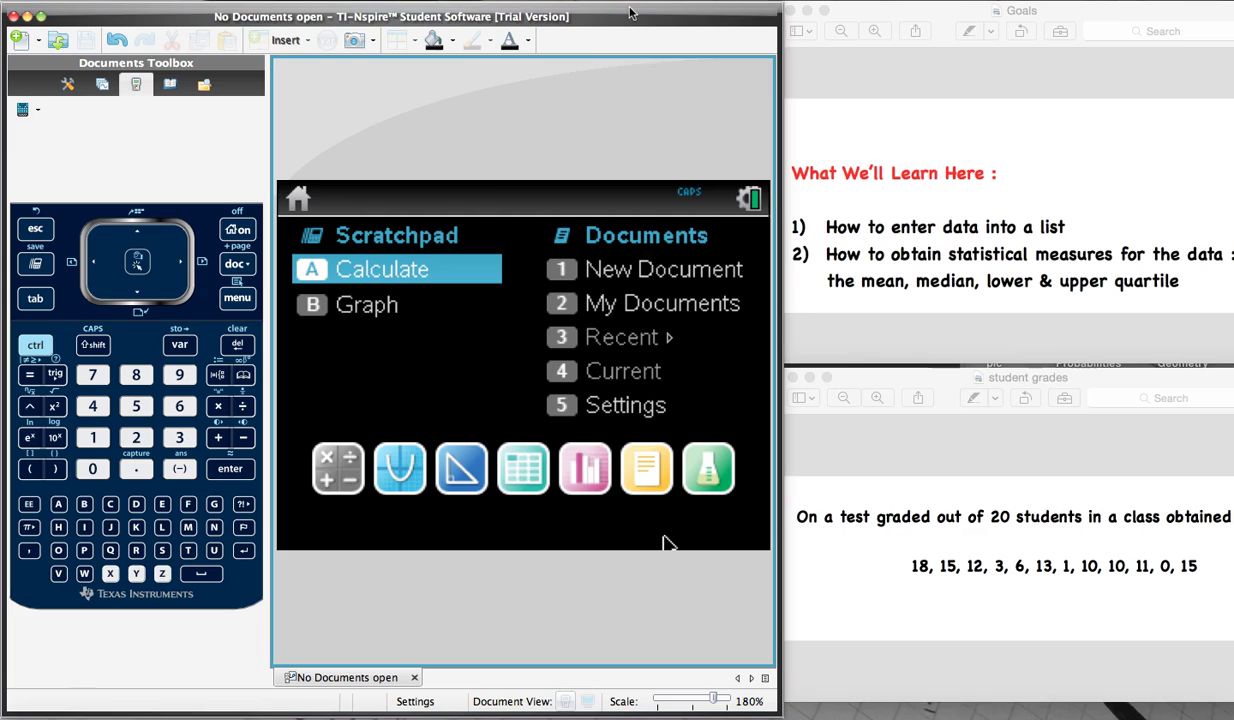
key("Right")
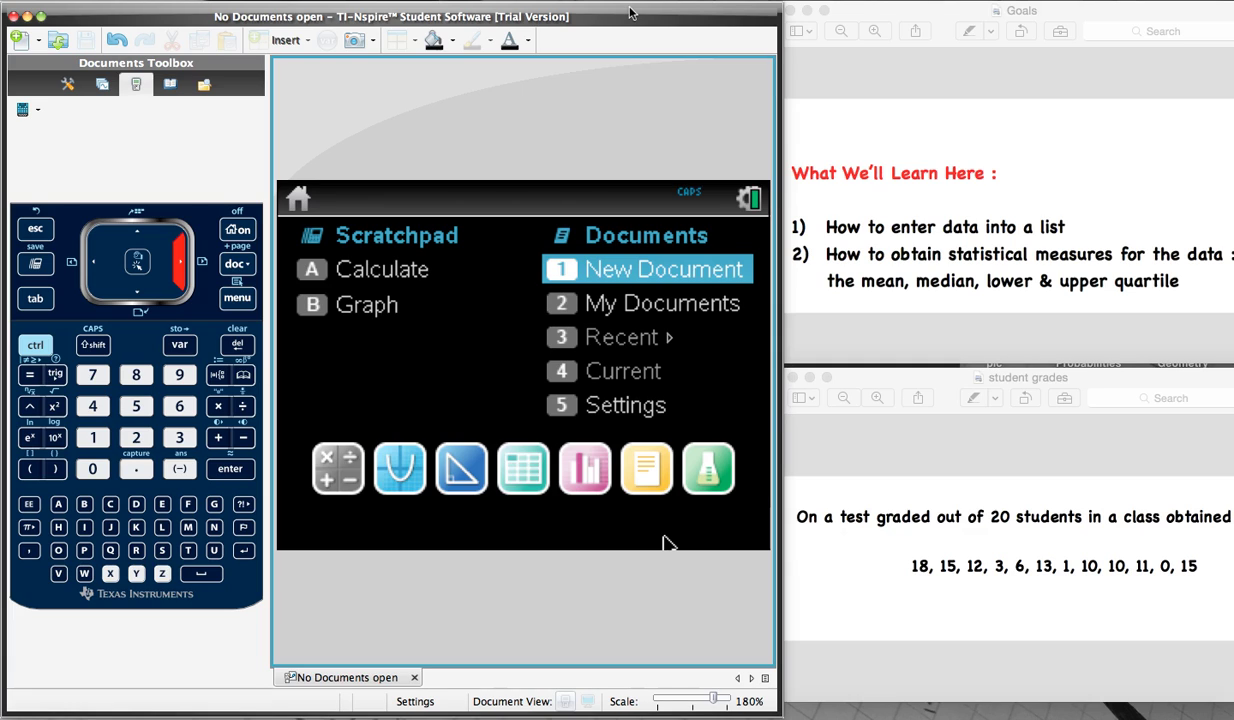
key("Return")
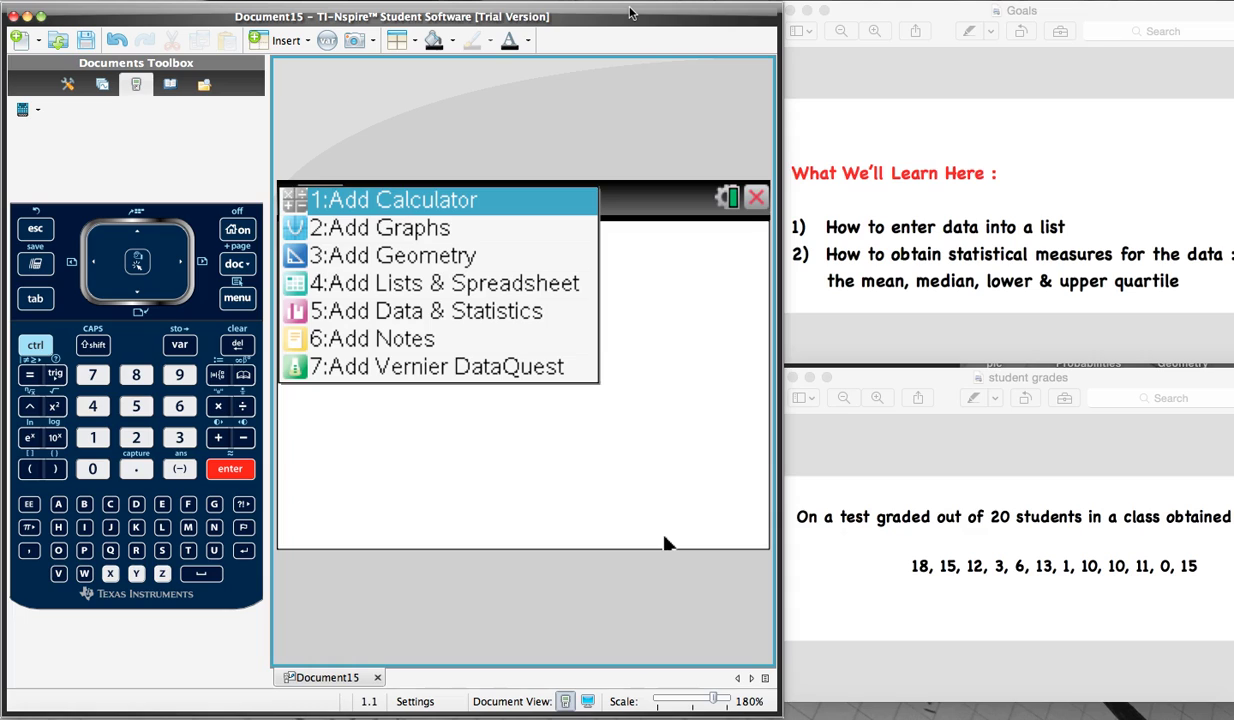
key("Down")
key("Down")
key("Down")
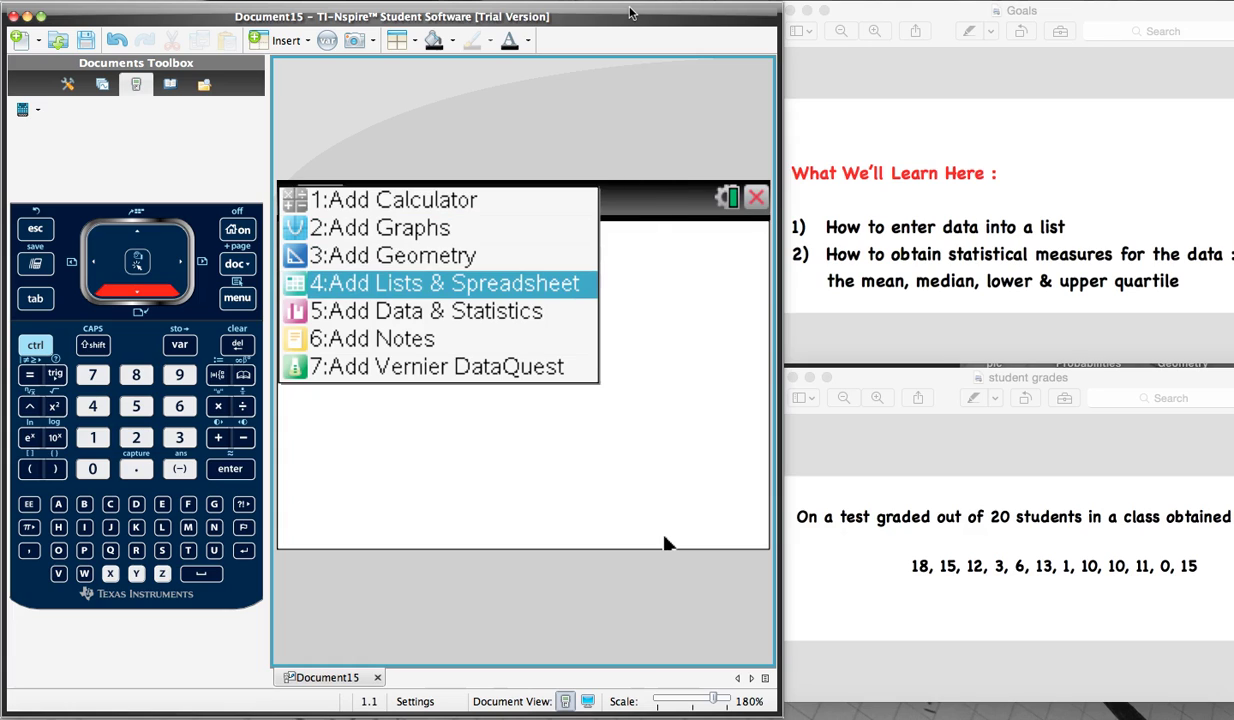
key("Return")
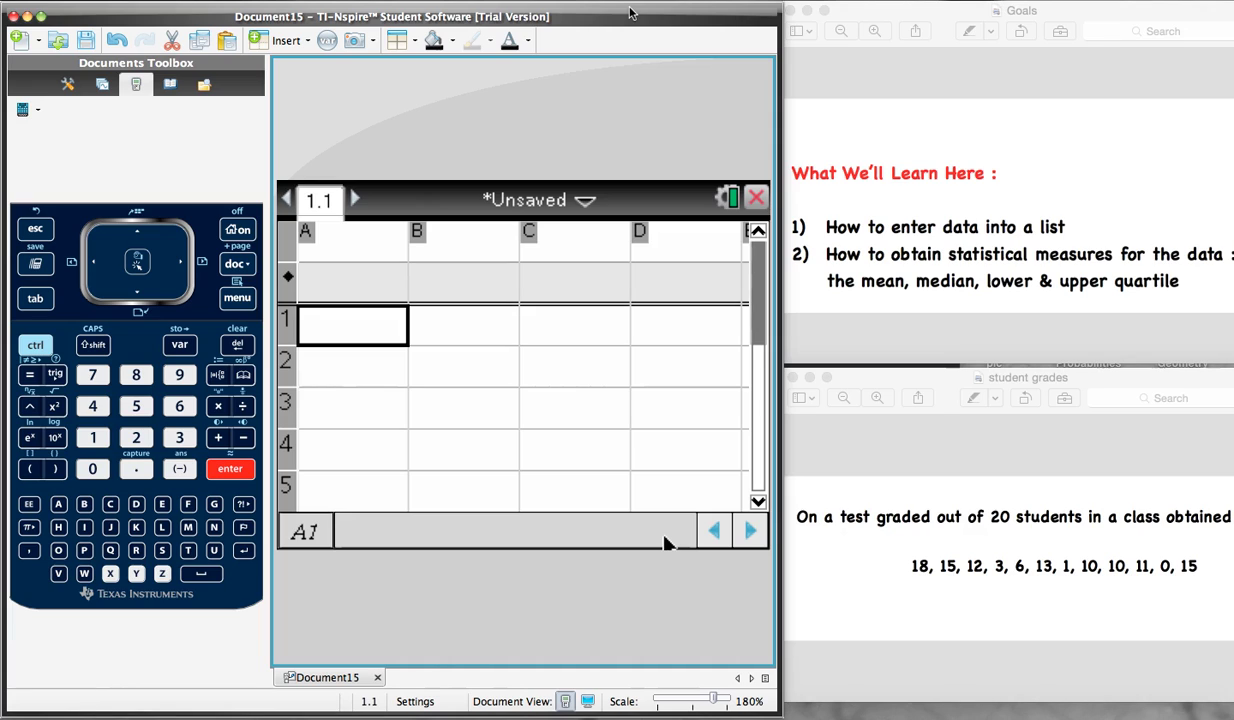
Give column A the header name 'grades' and go to cell A1
key("Up")
key("Up")
key("Down")
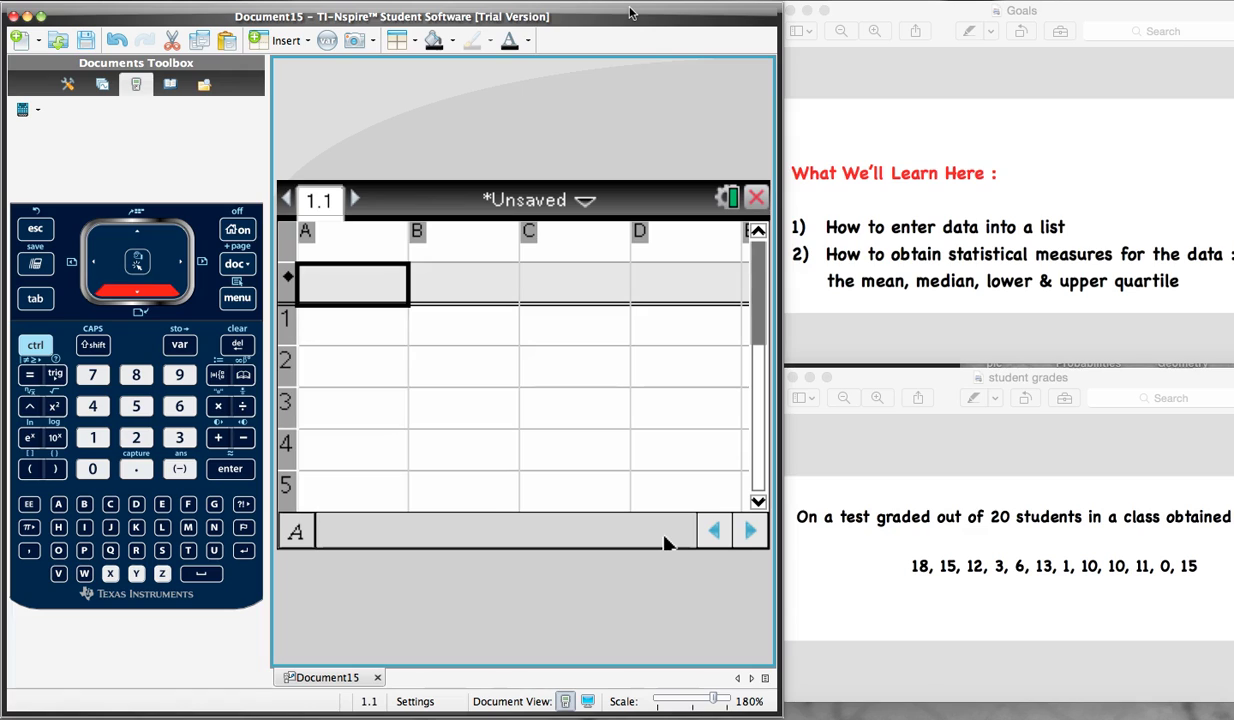
key("Up")
key("Down")
key("Up")
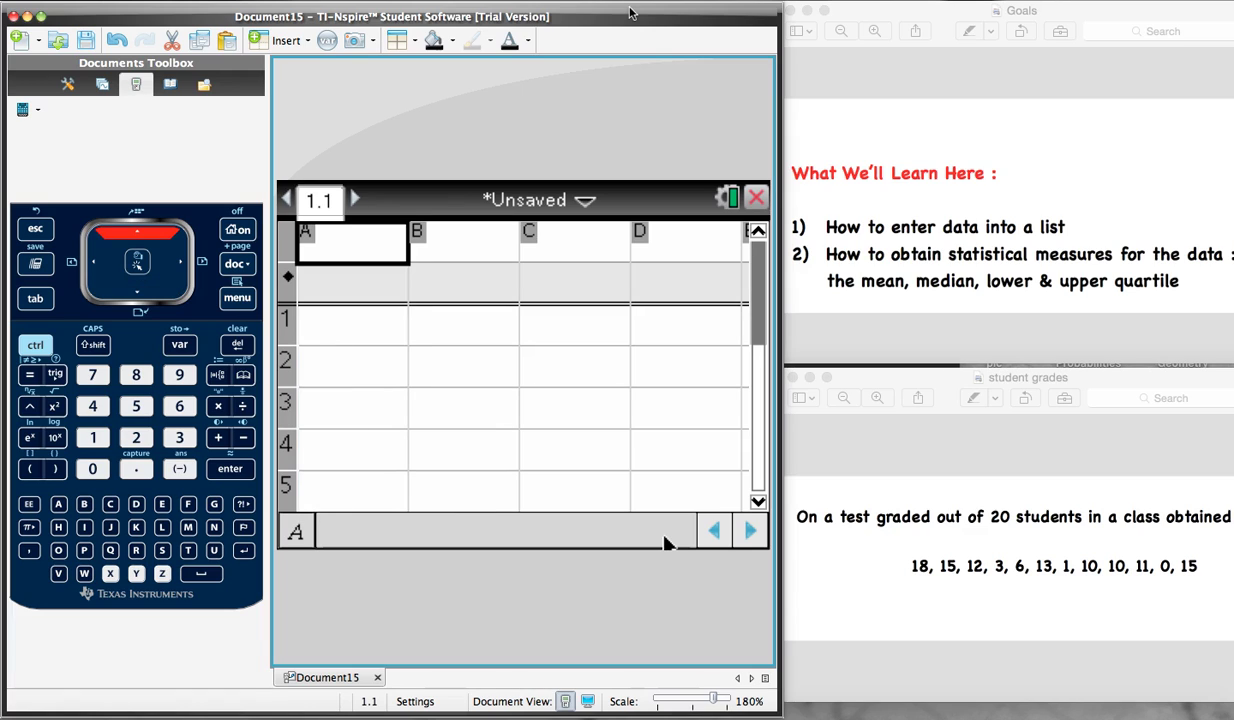
type("grades")
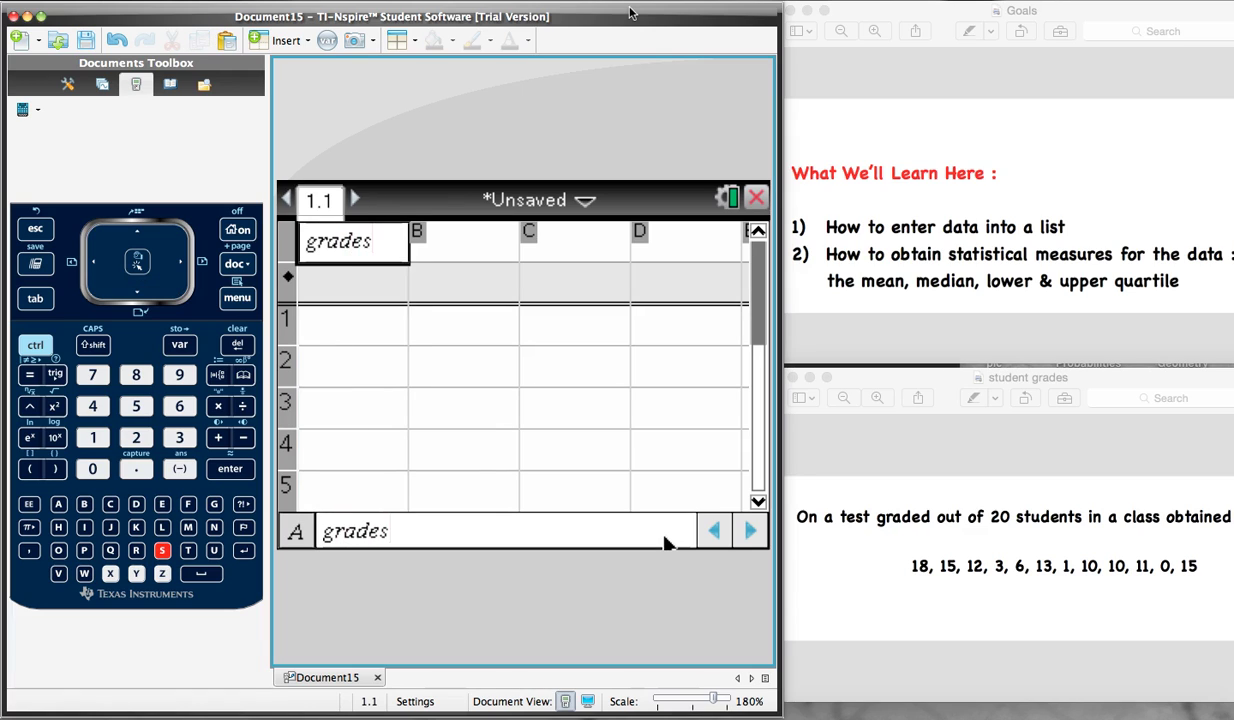
key("Return")
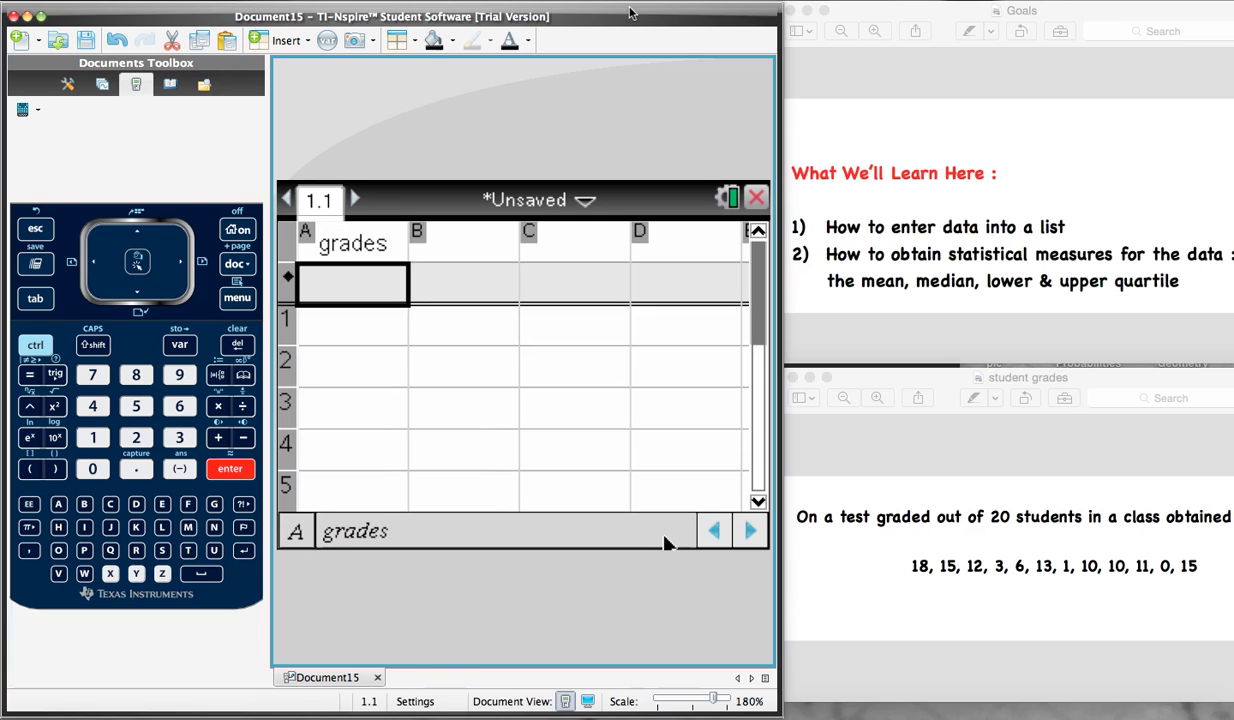
key("Down")
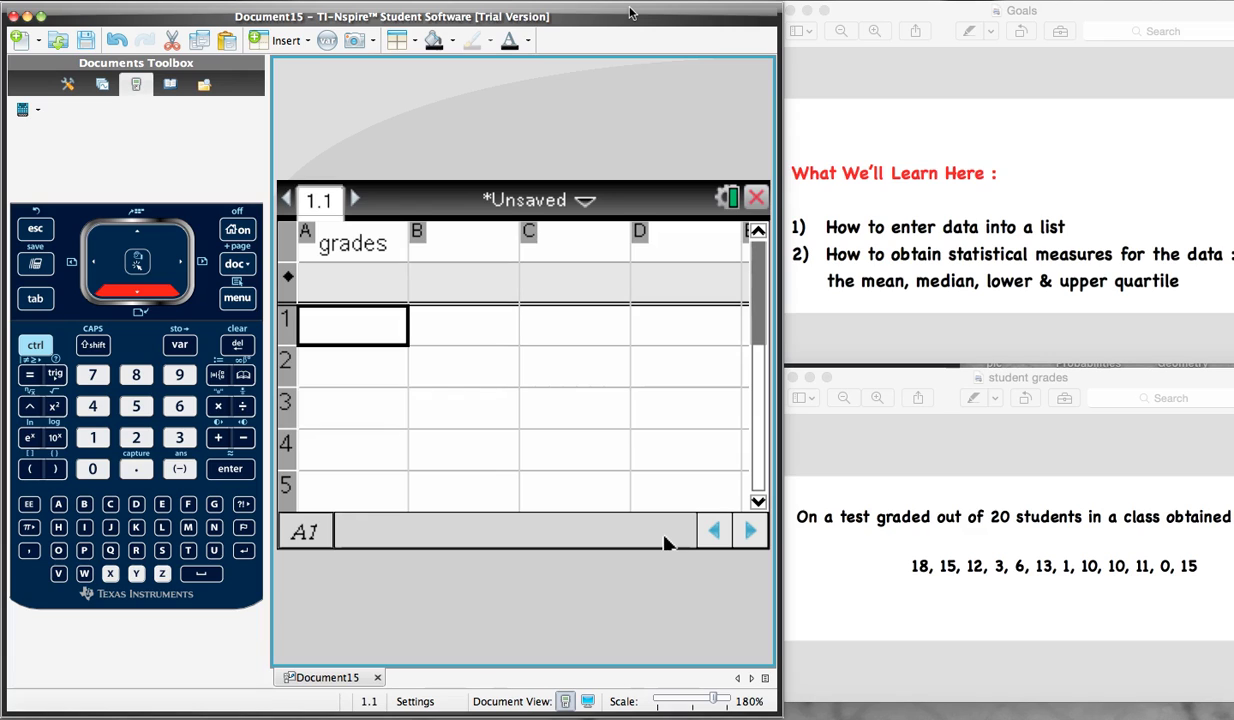
key("Up")
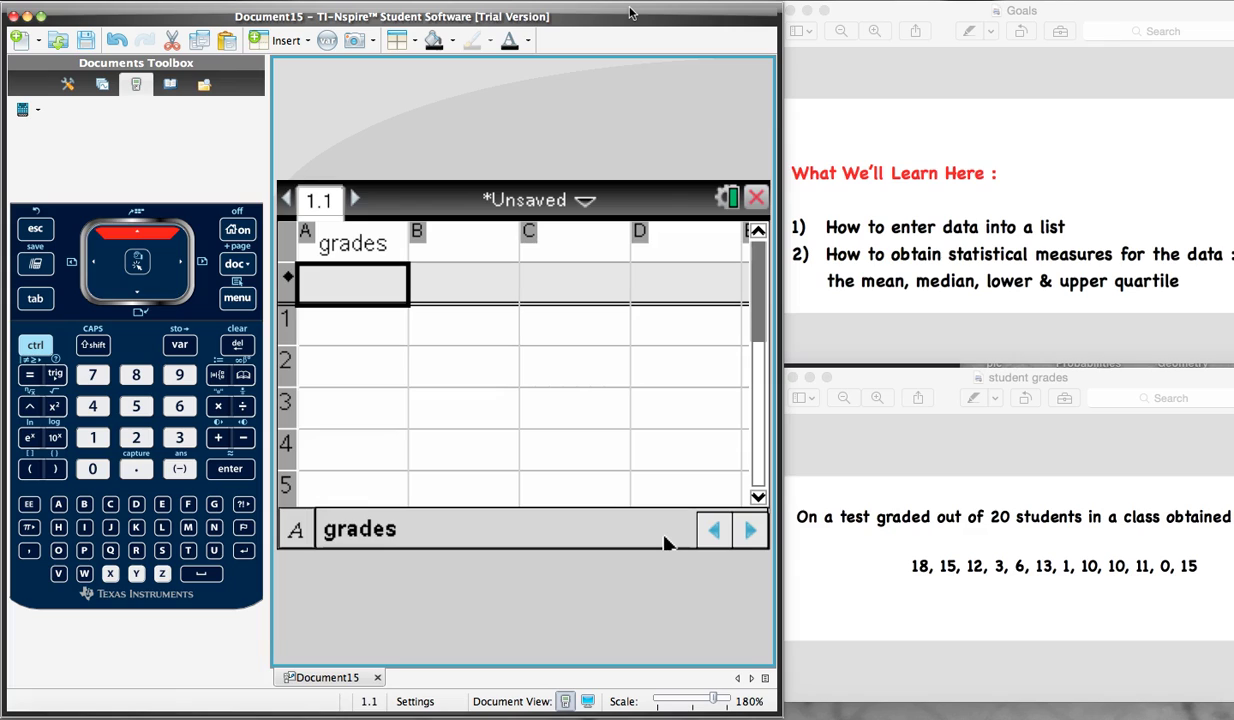
key("Down")
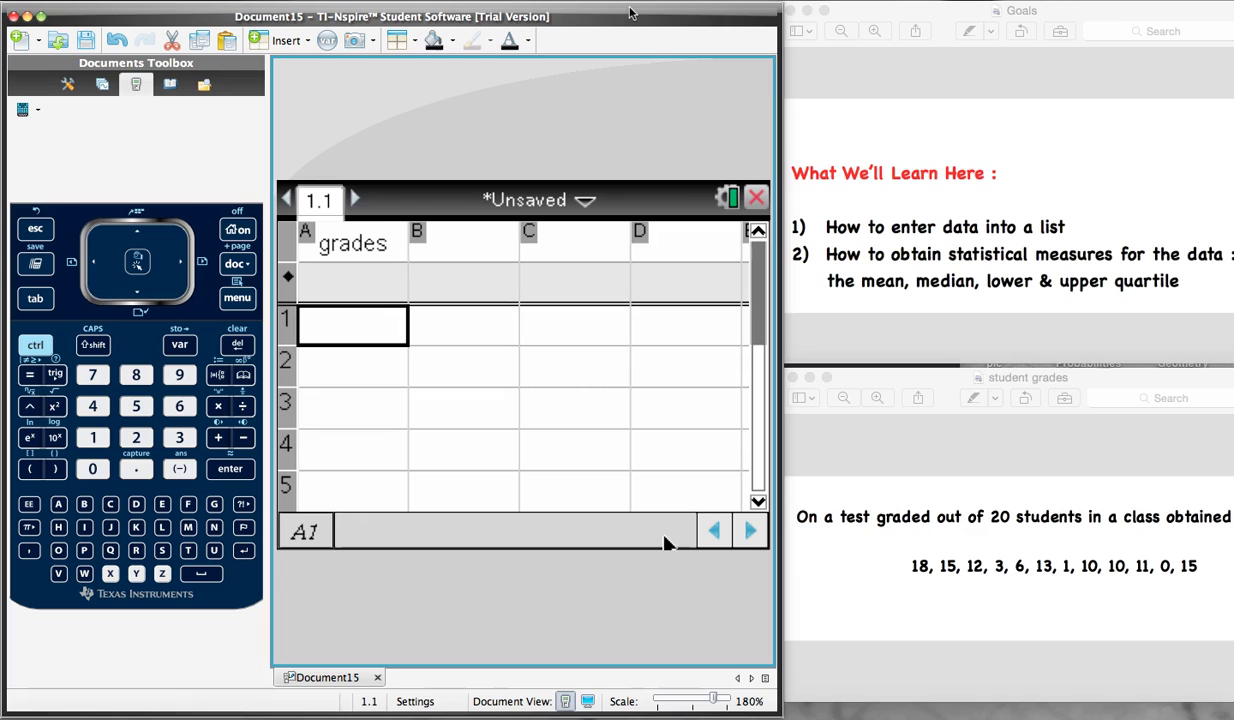
Enter the first six grades in column A: 18, 15, 12, 3, 6, 13
type("18")
key("Return")
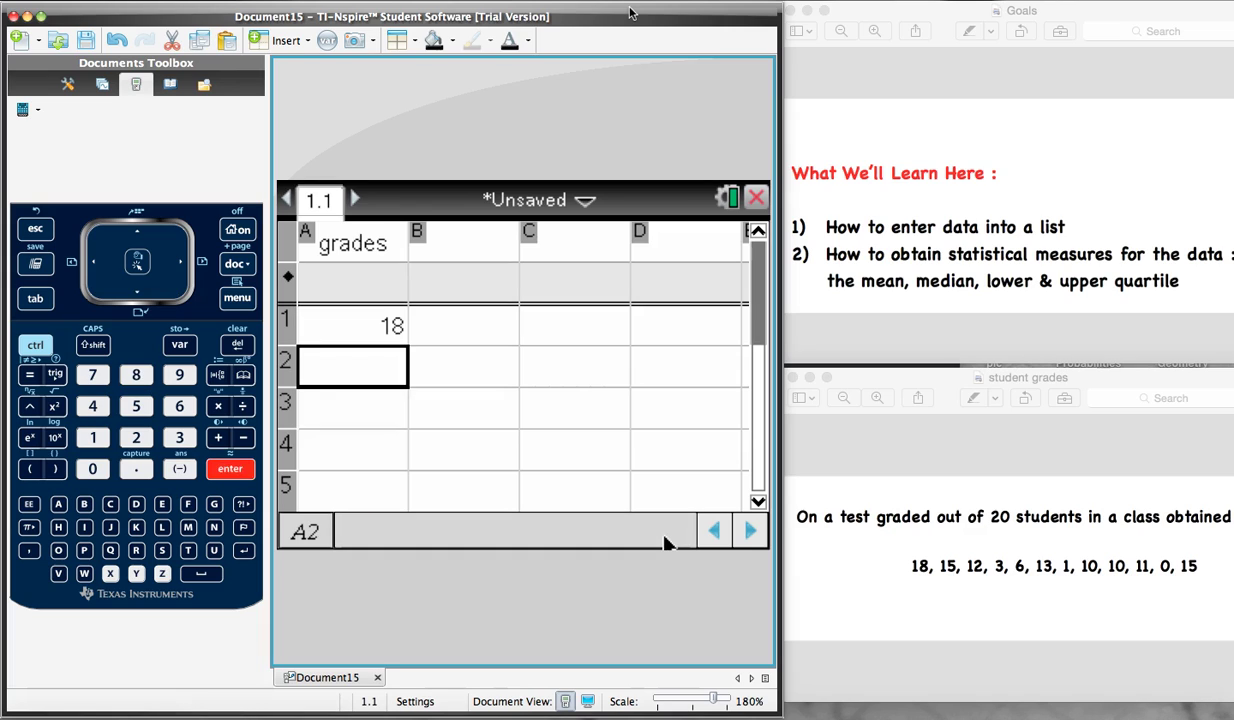
type("15")
key("Return")
type("12")
key("Return")
type("3")
key("Return")
type("6")
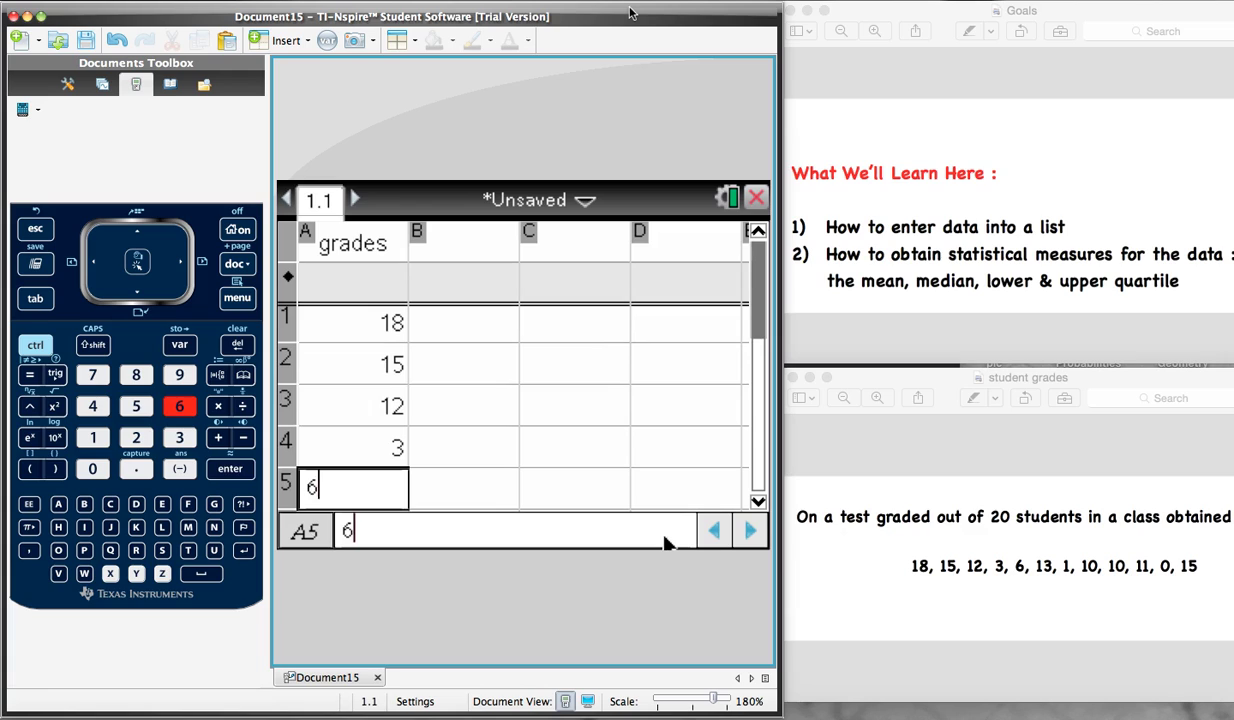
key("Return")
type("13")
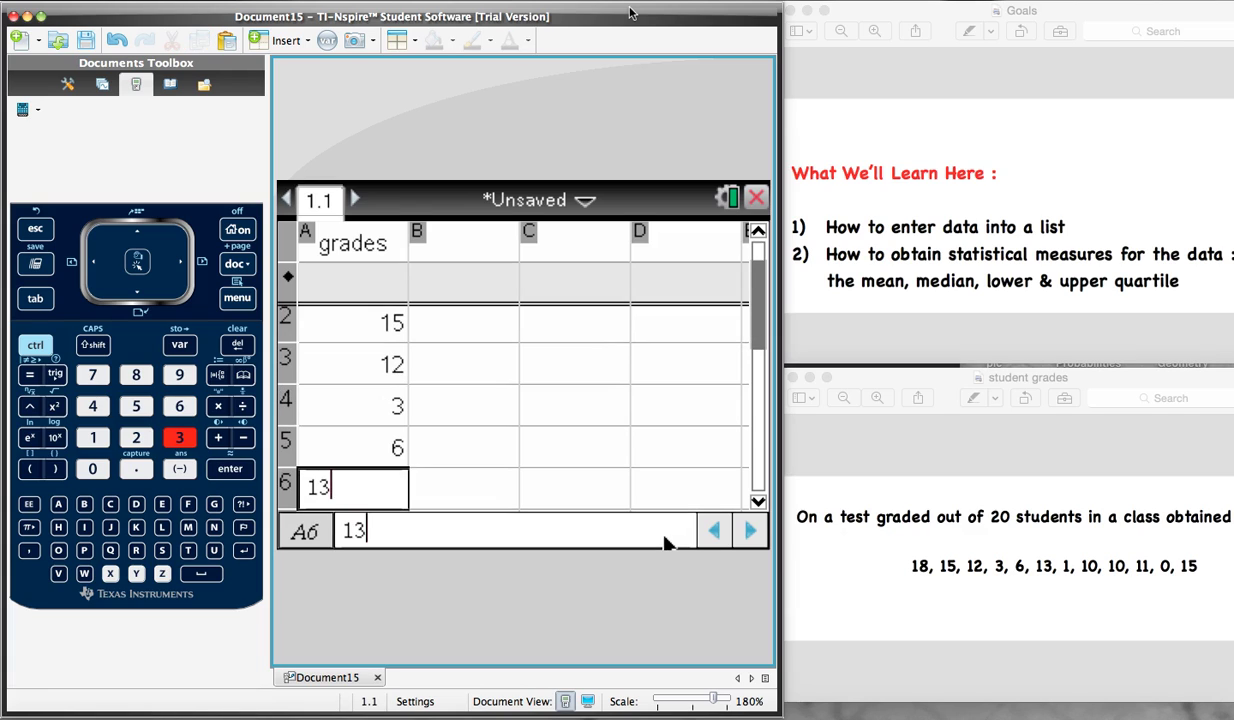
key("Return")
Enter the remaining grades 1, 10, 10, 11, 0 and 15
type("1")
key("Return")
type("10")
key("Return")
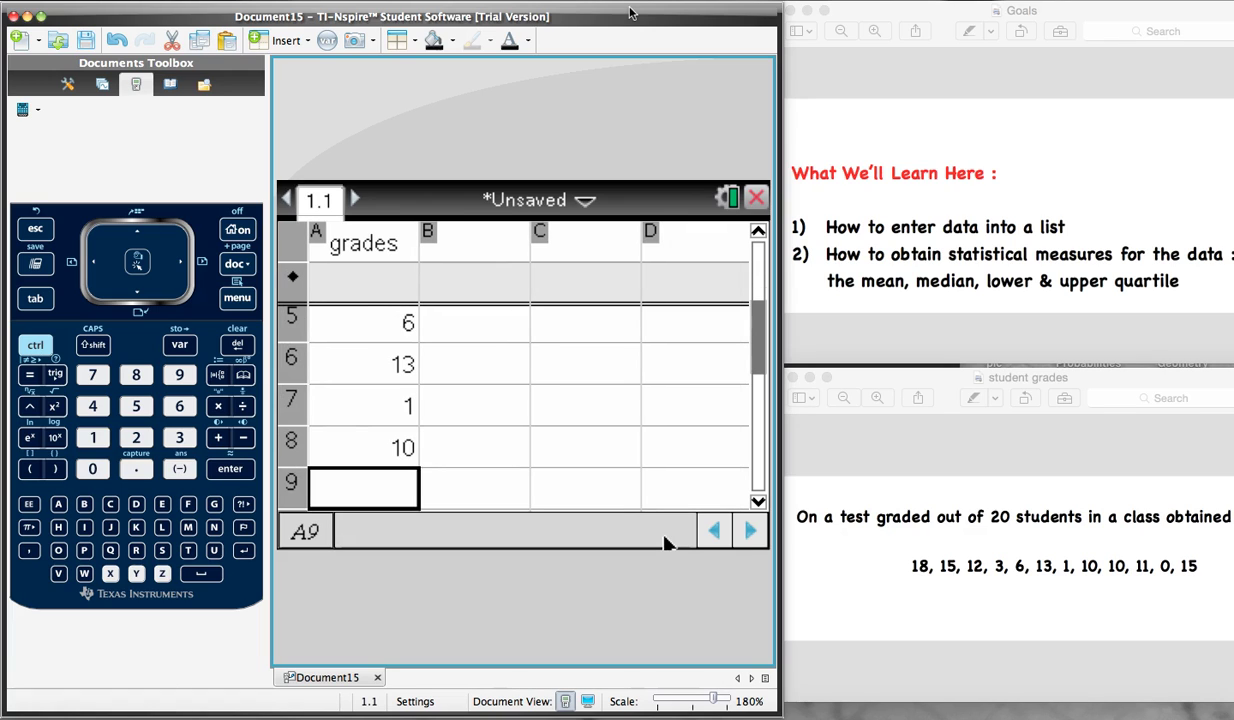
type("10")
key("Return")
type("11")
key("Return")
type("0")
key("Return")
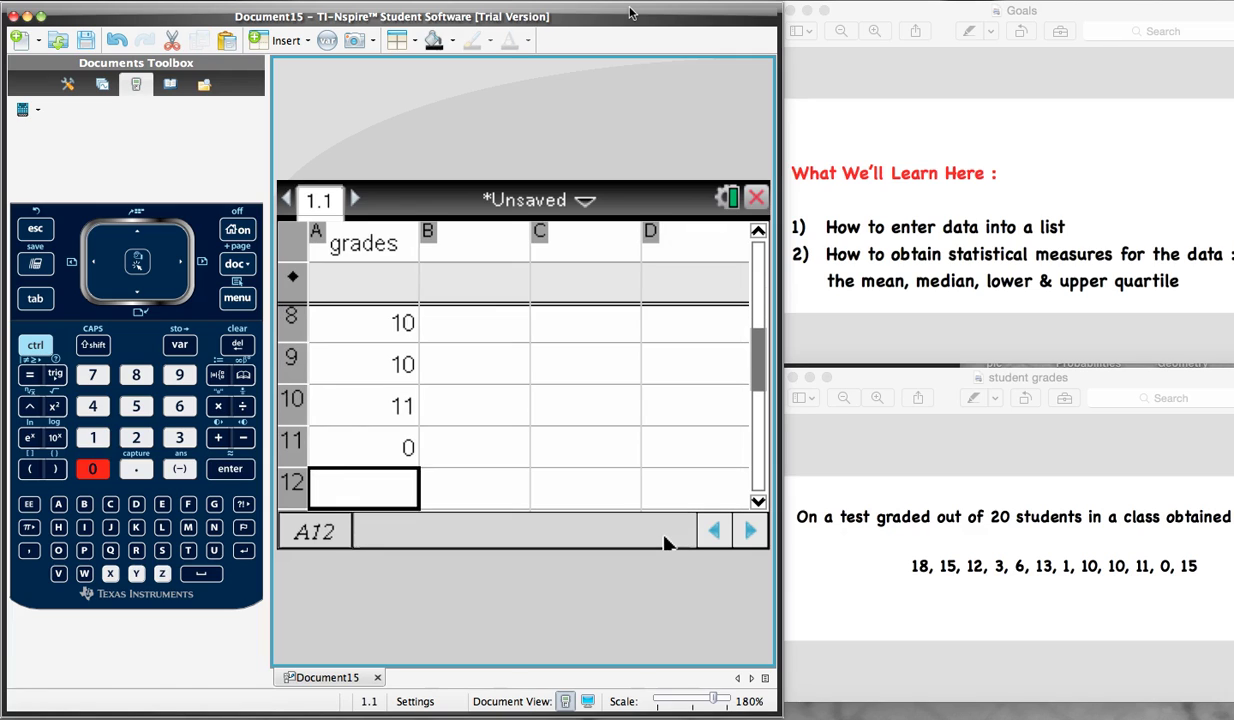
type("15")
key("Return")
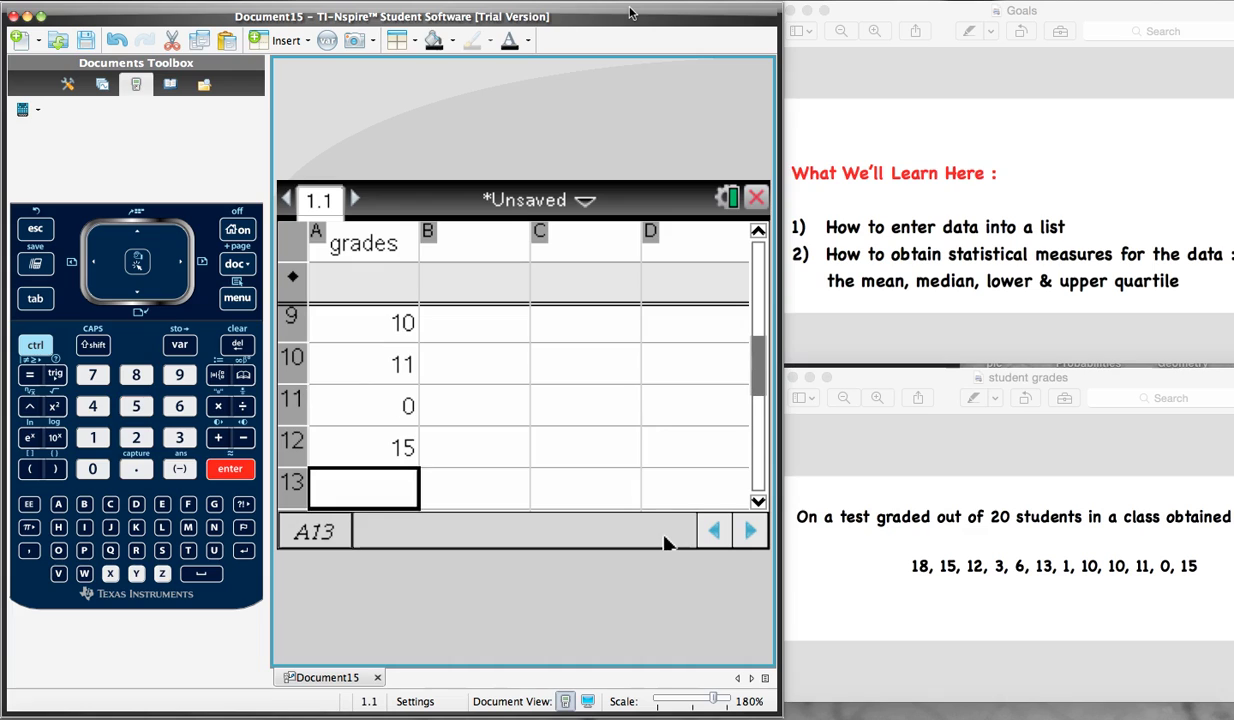
Review the grades list up to its header, then move to cell B1
key("Up")
key("Up")
key("Up")
key("Up")
key("Up")
key("Up")
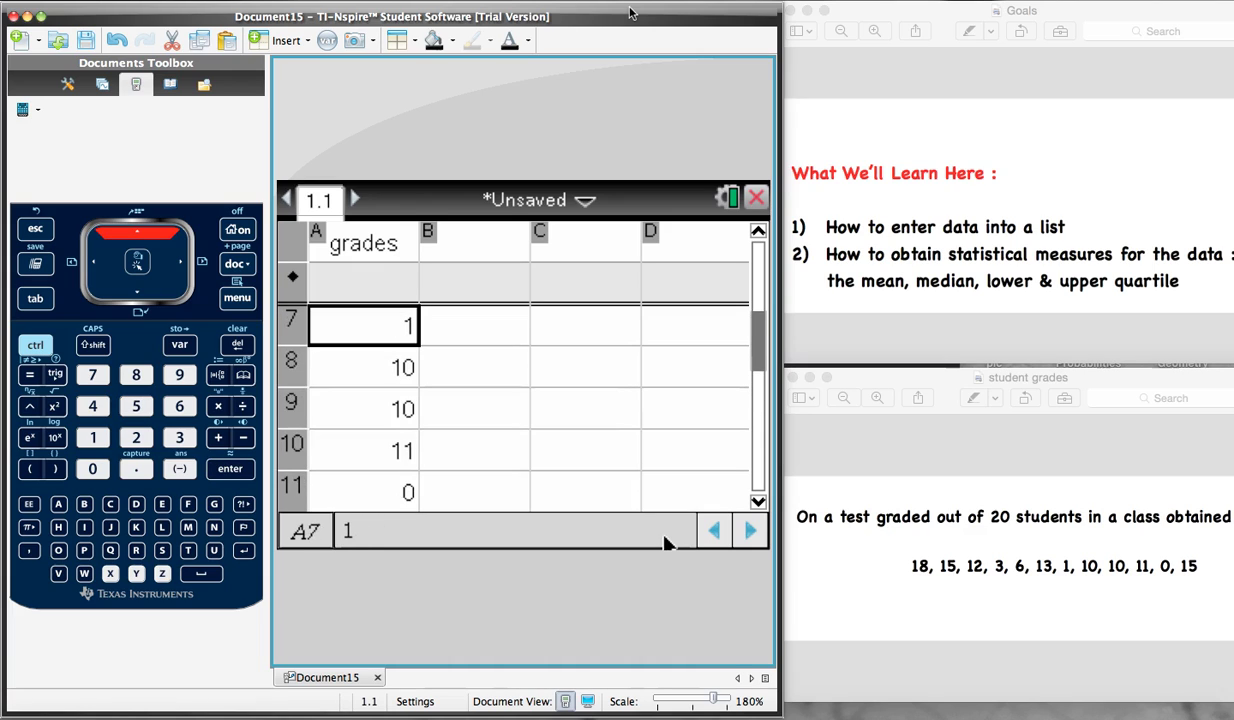
key("Up")
key("Up")
key("Up")
key("Up")
key("Up")
key("Up")
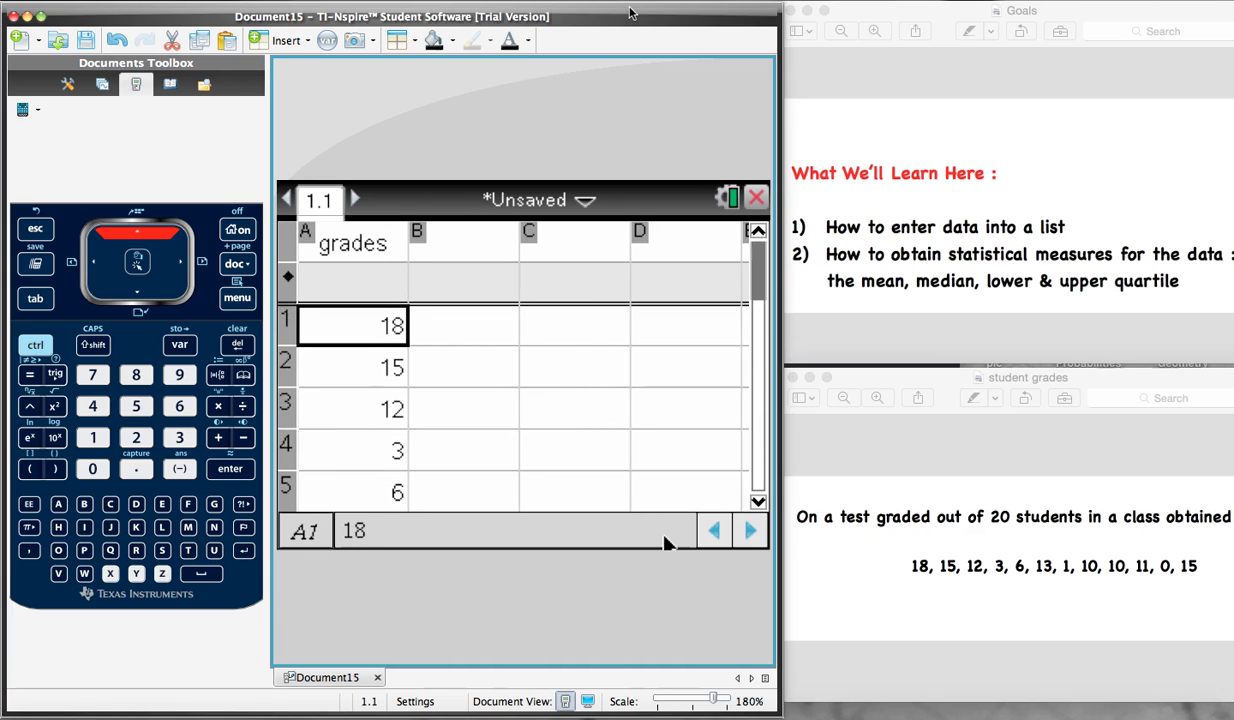
key("Up")
key("Down")
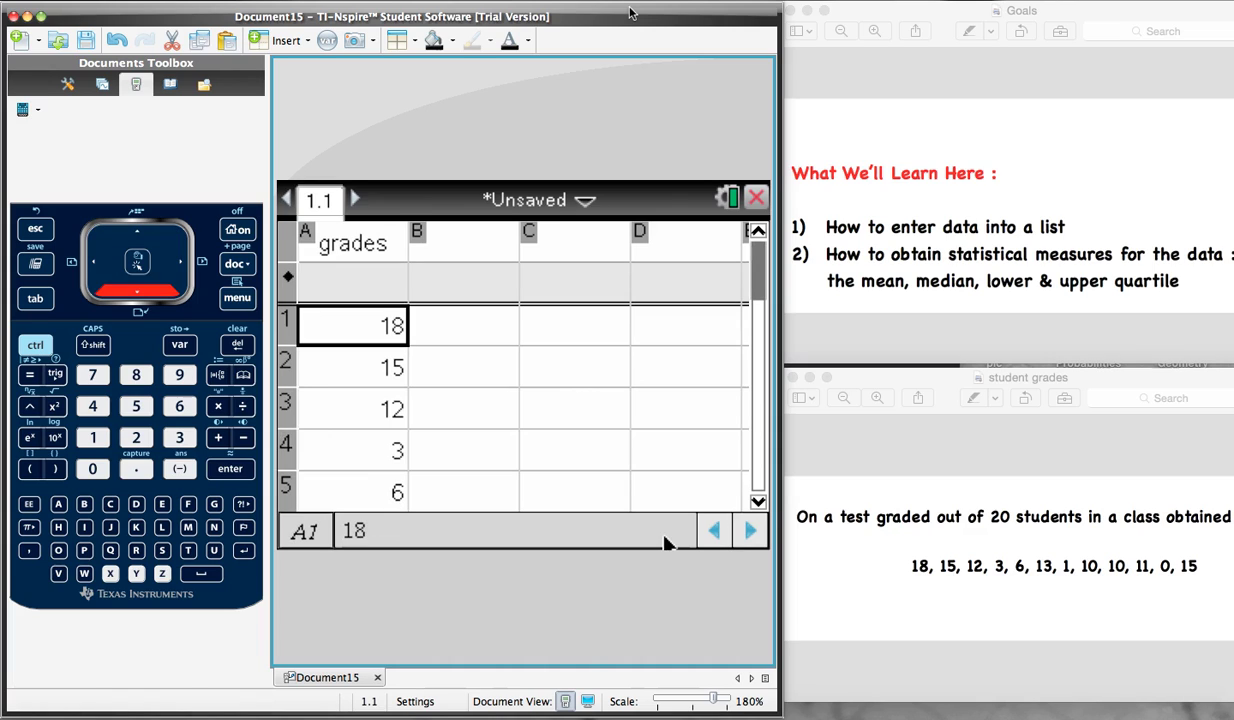
key("Right")
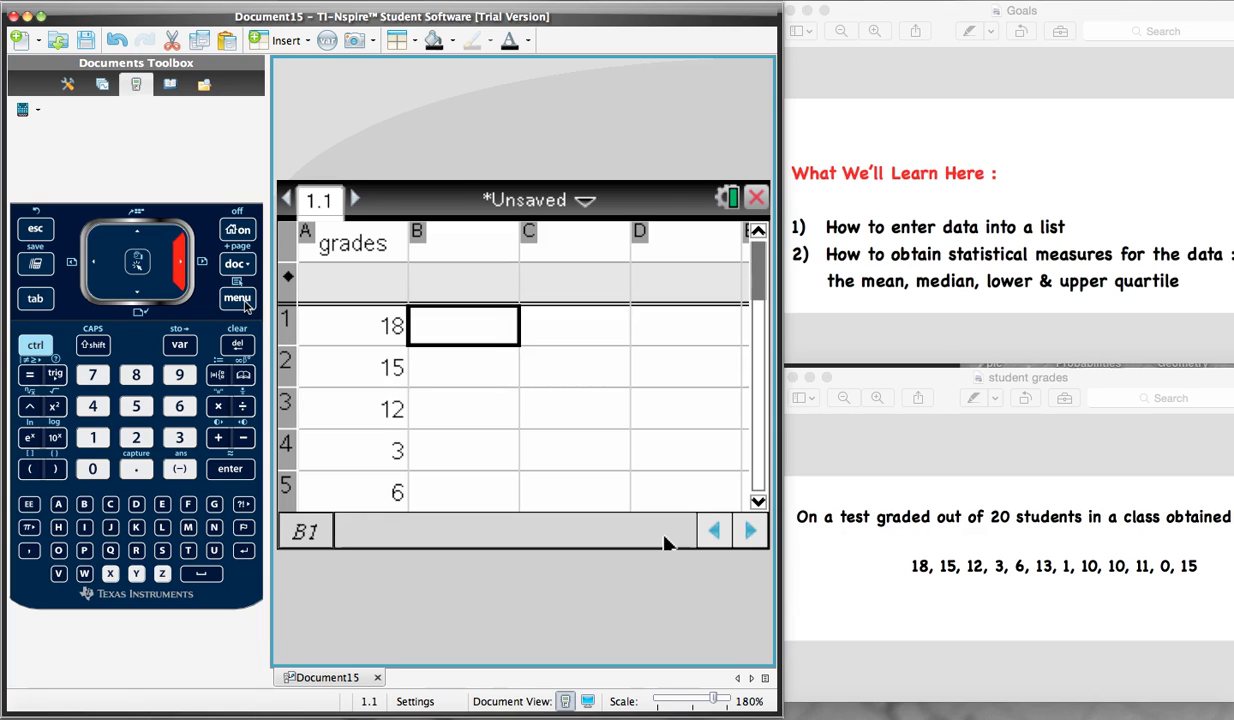
Open Statistics > Stat Calculations with One-Variable Statistics highlighted
left_click(244, 303)
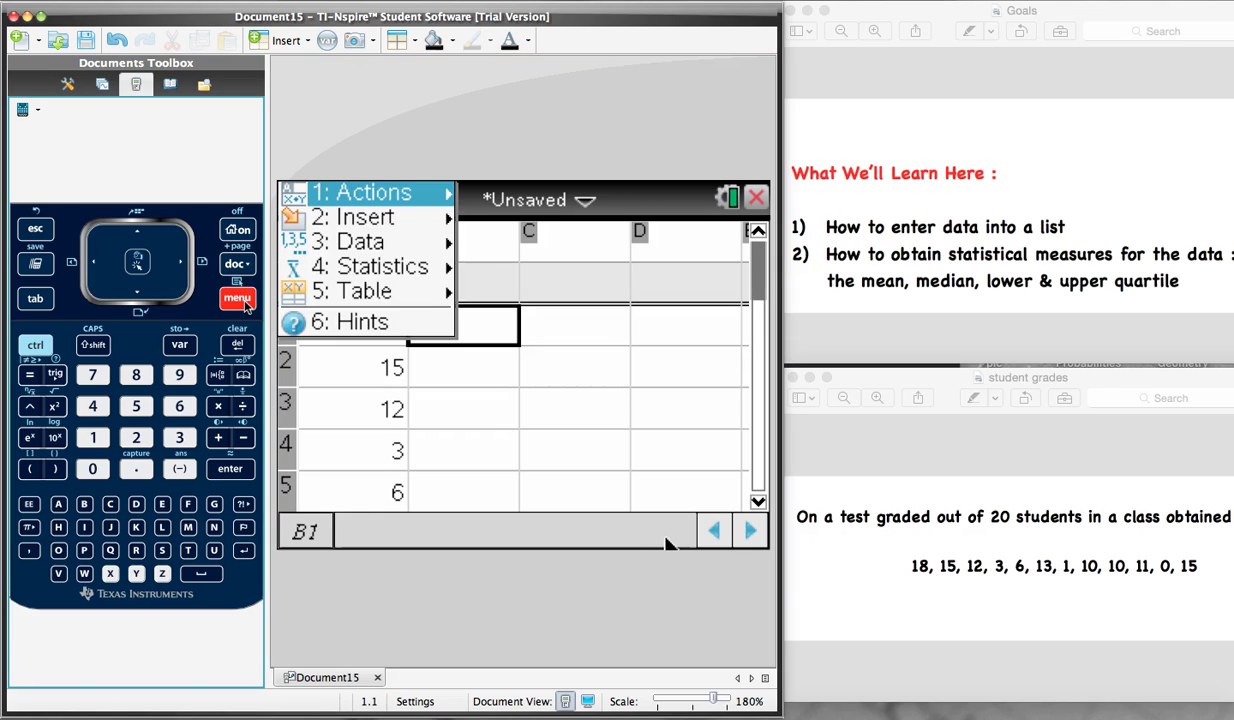
key("Down")
key("Down")
key("Down")
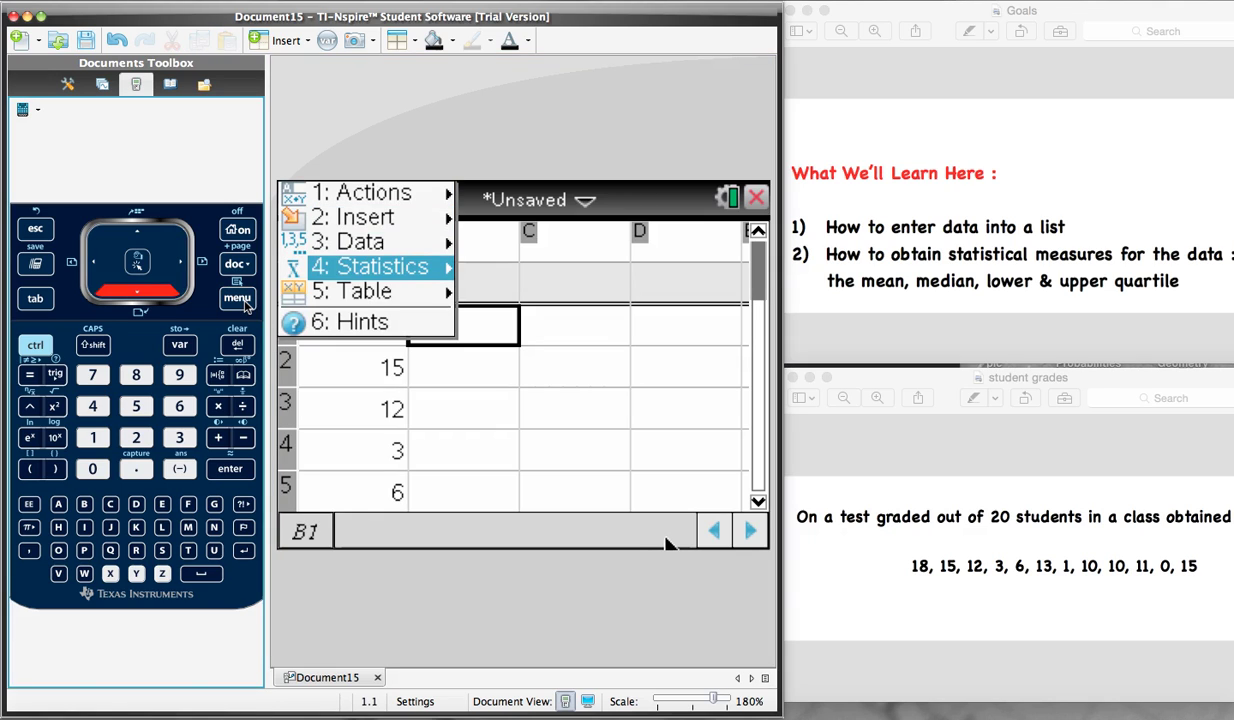
key("Up")
key("Up")
key("Up")
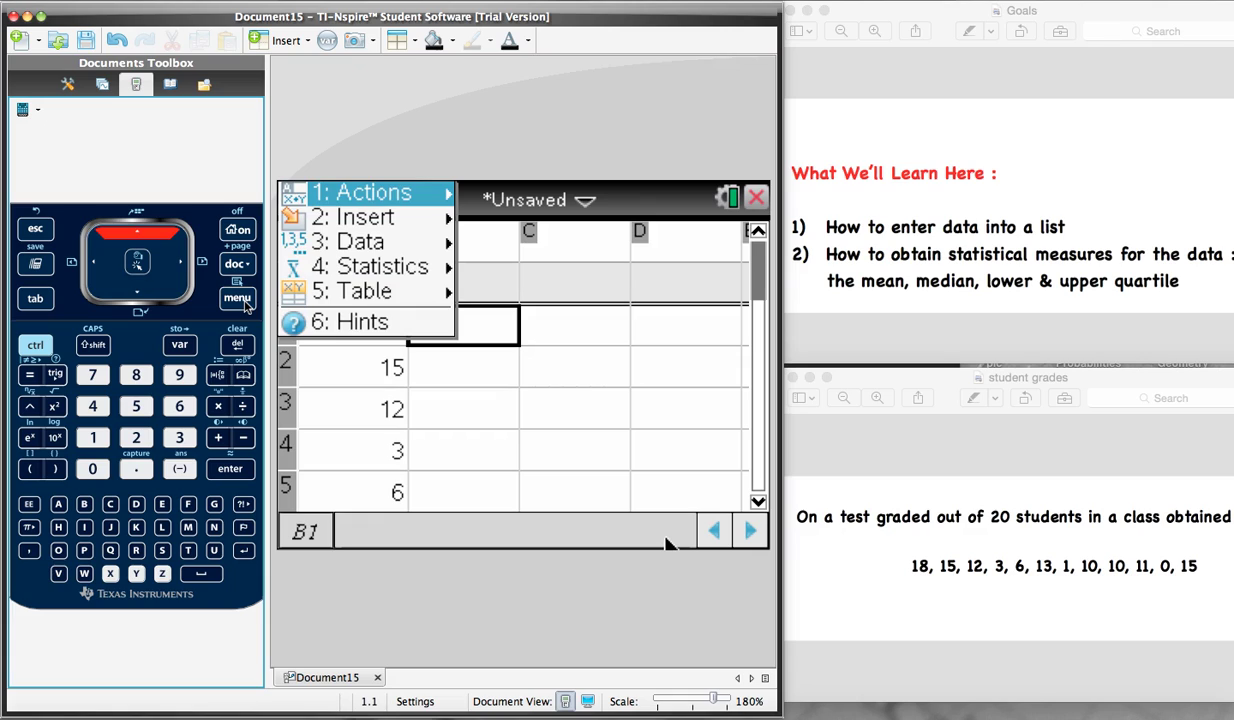
key("Down")
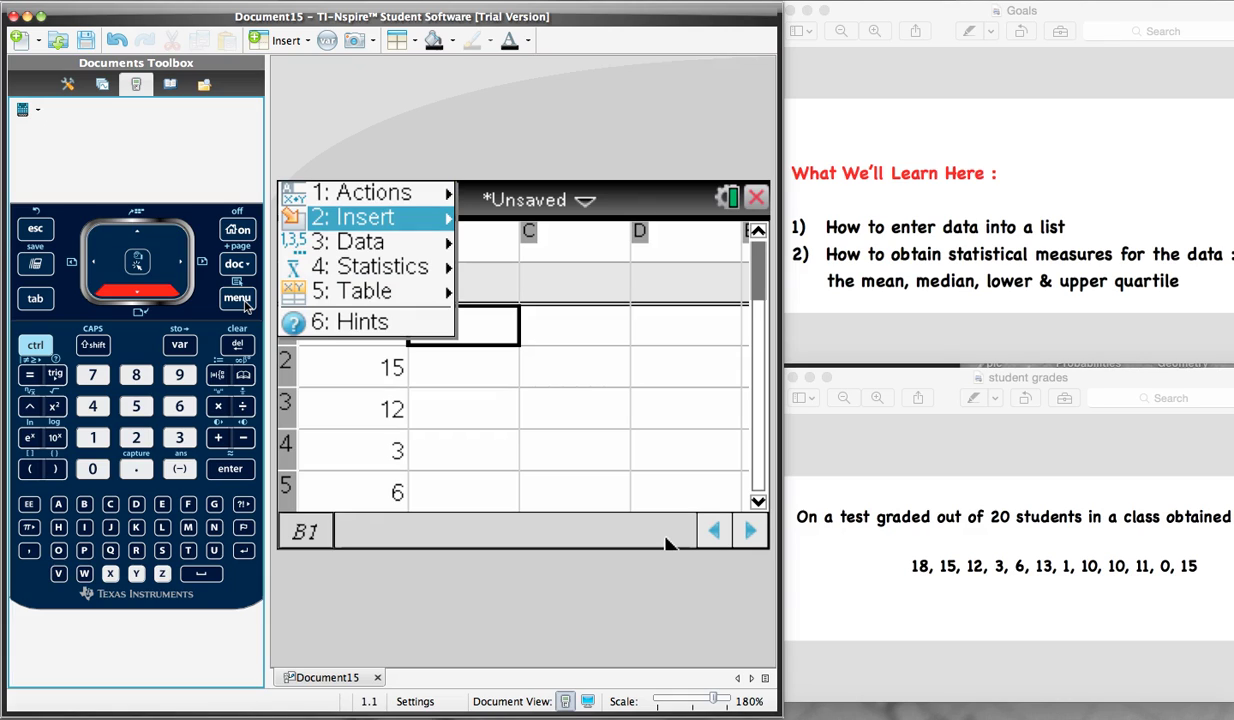
key("Down")
key("Down")
key("Right")
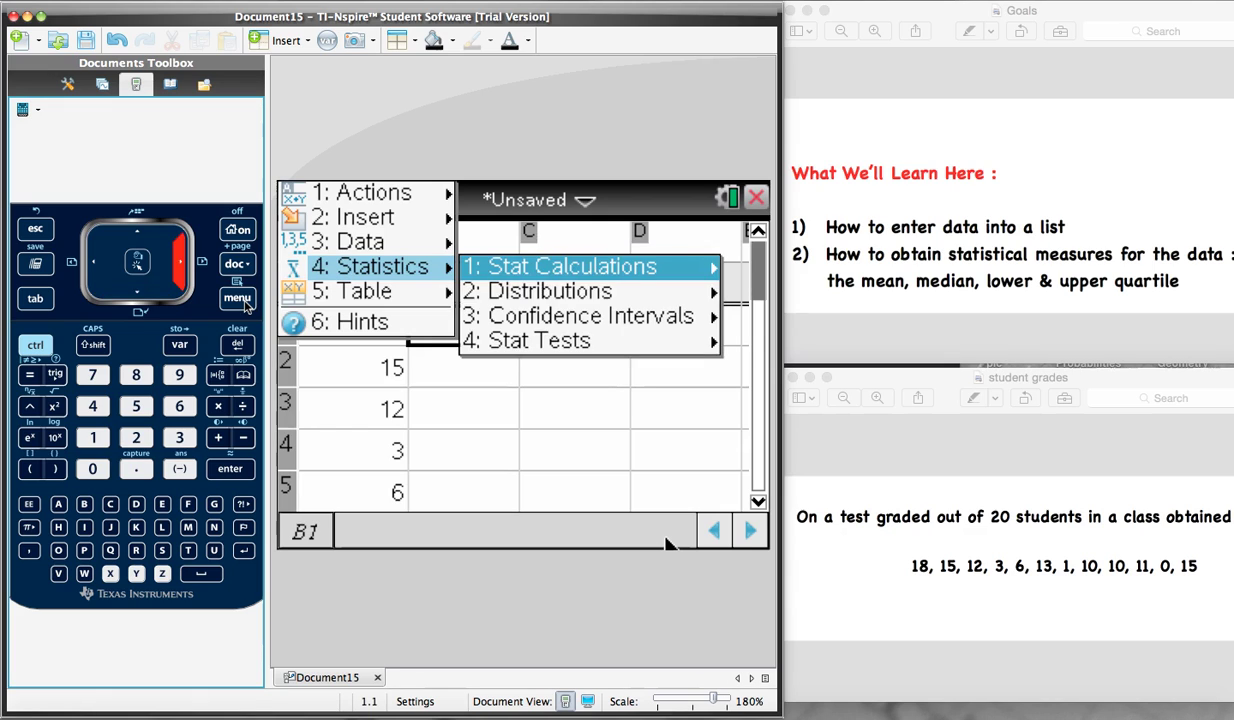
key("Down")
key("Down")
key("Up")
key("Up")
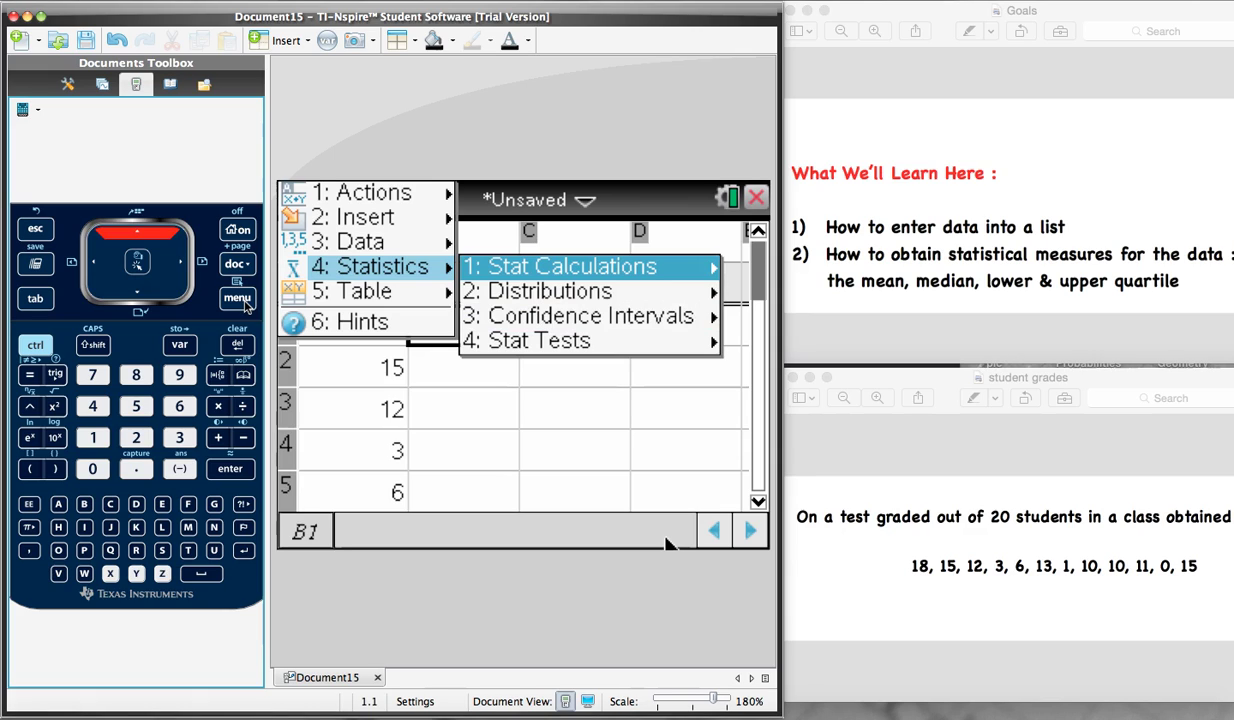
key("Right")
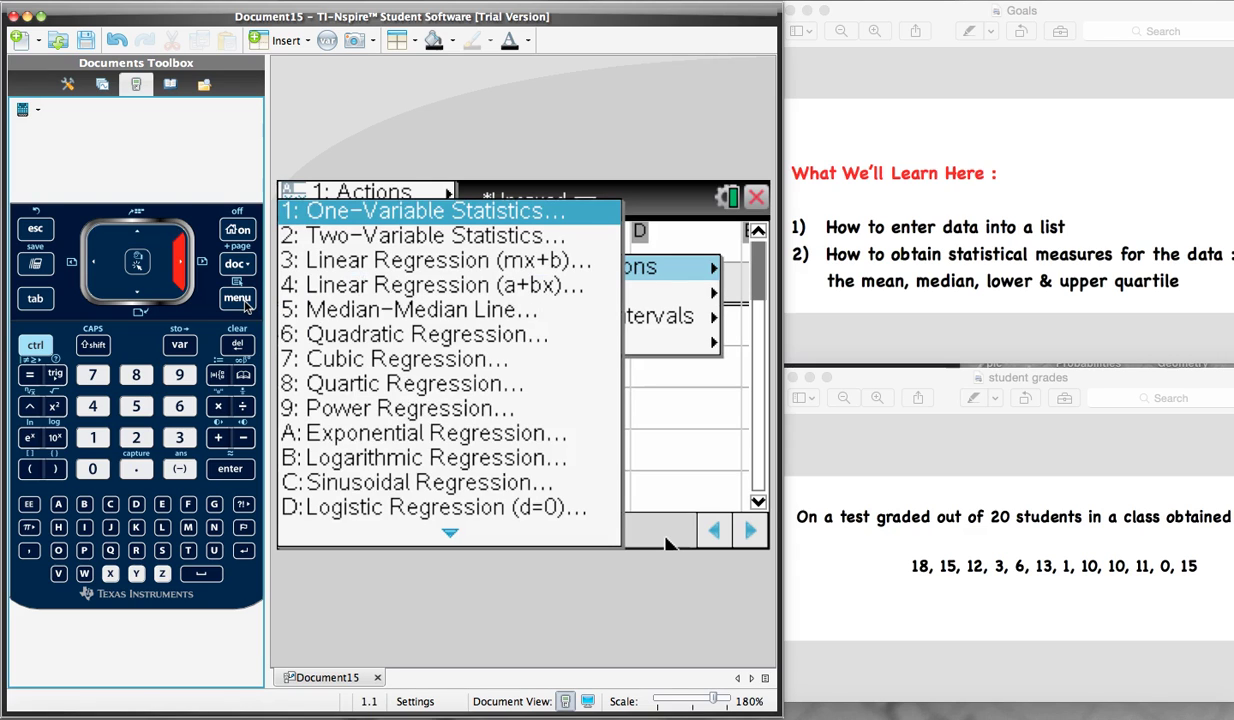
key("Down")
key("Up")
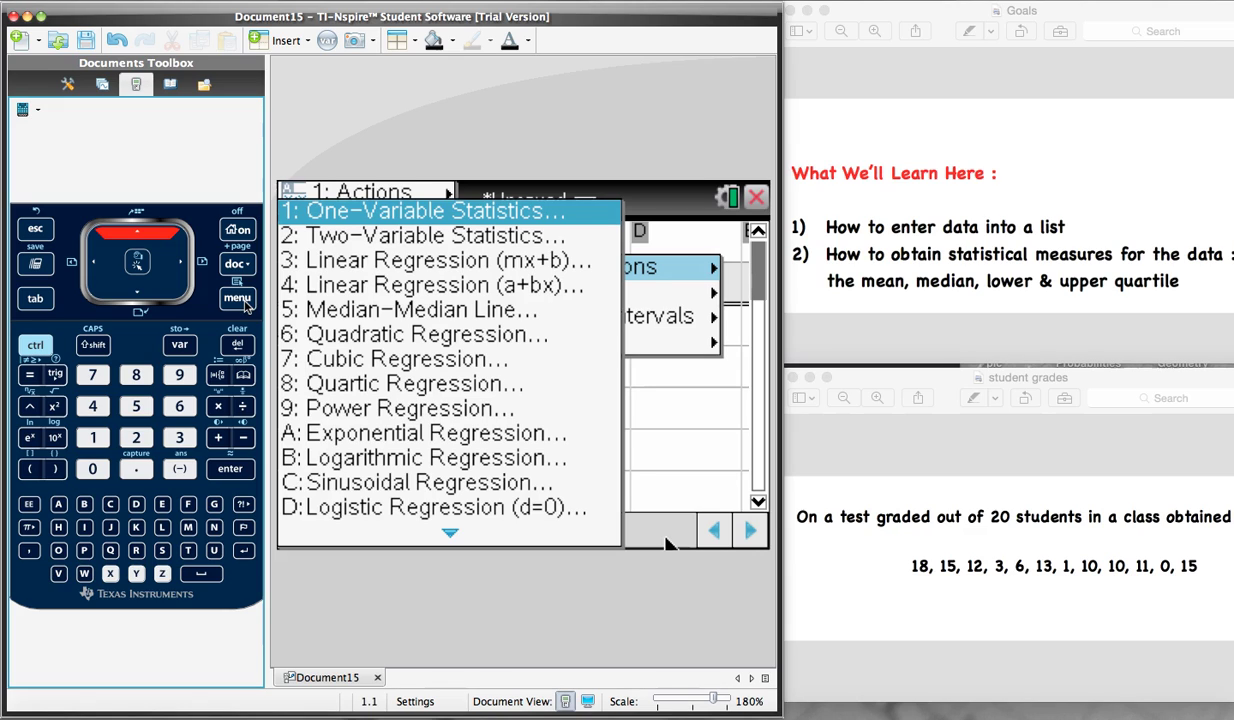
Choose One-Variable Statistics with Num of Lists kept at 1
key("Return")
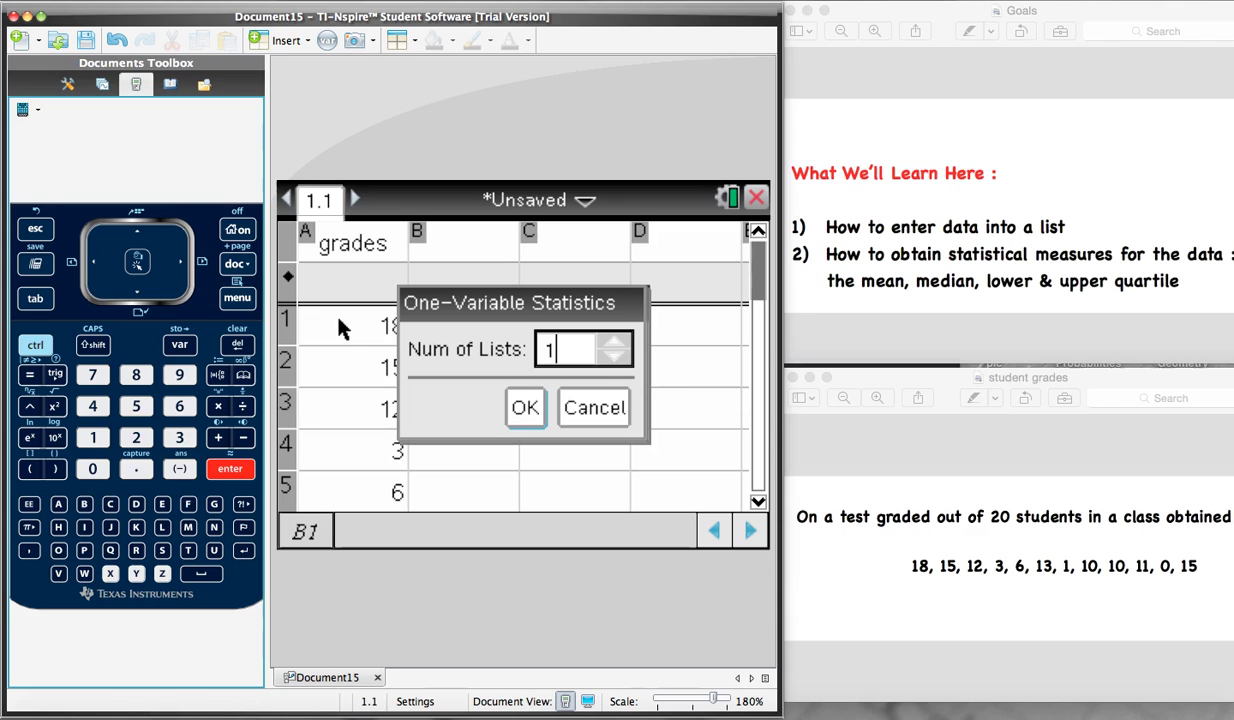
left_click(522, 408)
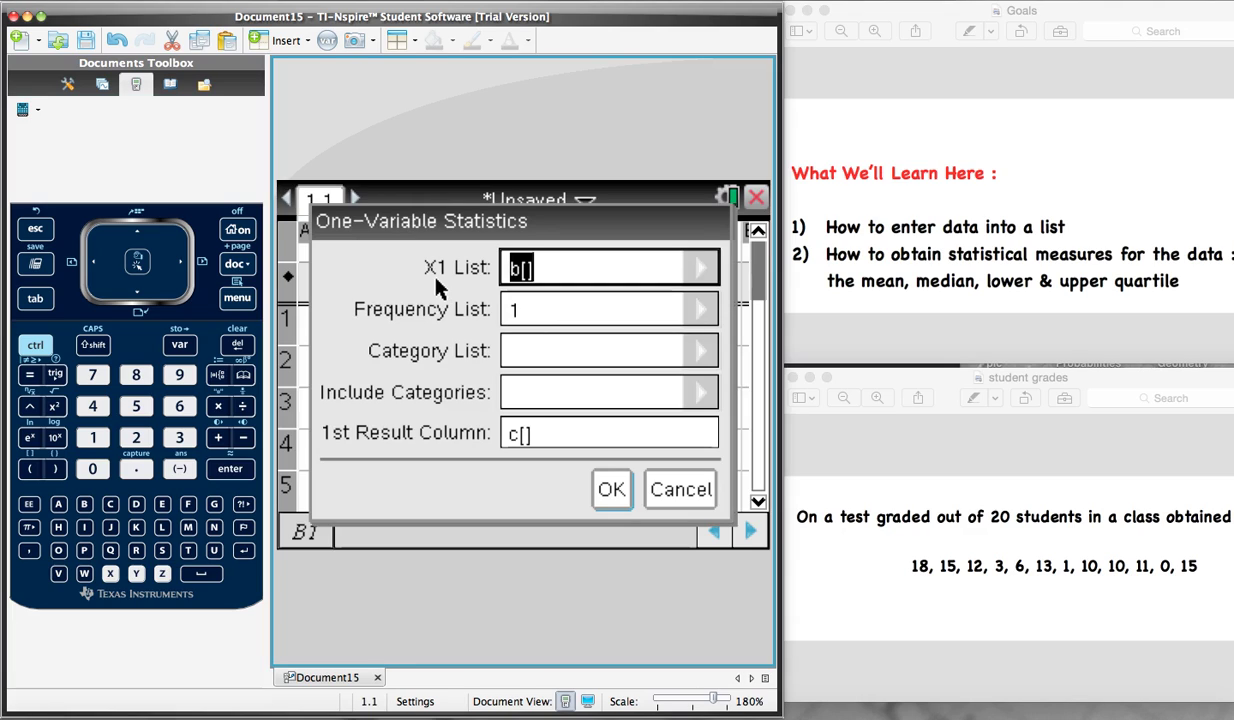
Set X1 List to 'grades', keeping the 1st Result Column at c[]
left_click(700, 270)
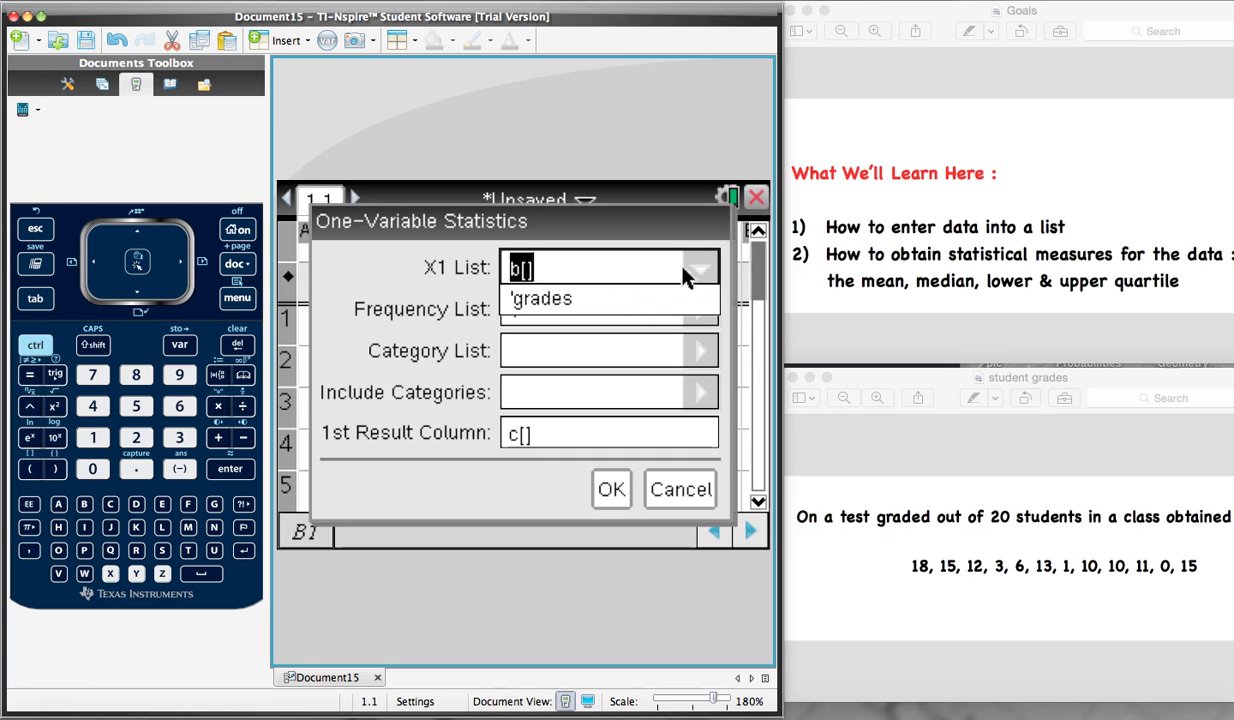
left_click(625, 304)
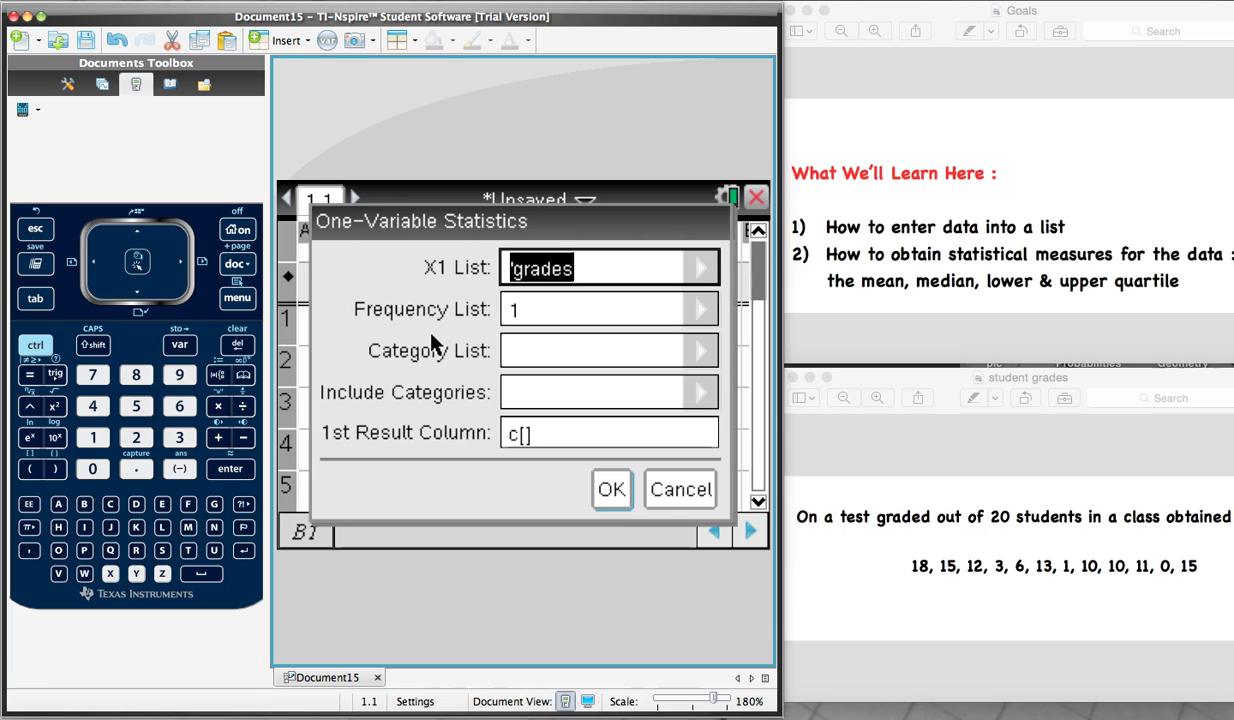
Calculate the statistics into columns C and D and read the mean, 9.5
left_click(613, 492)
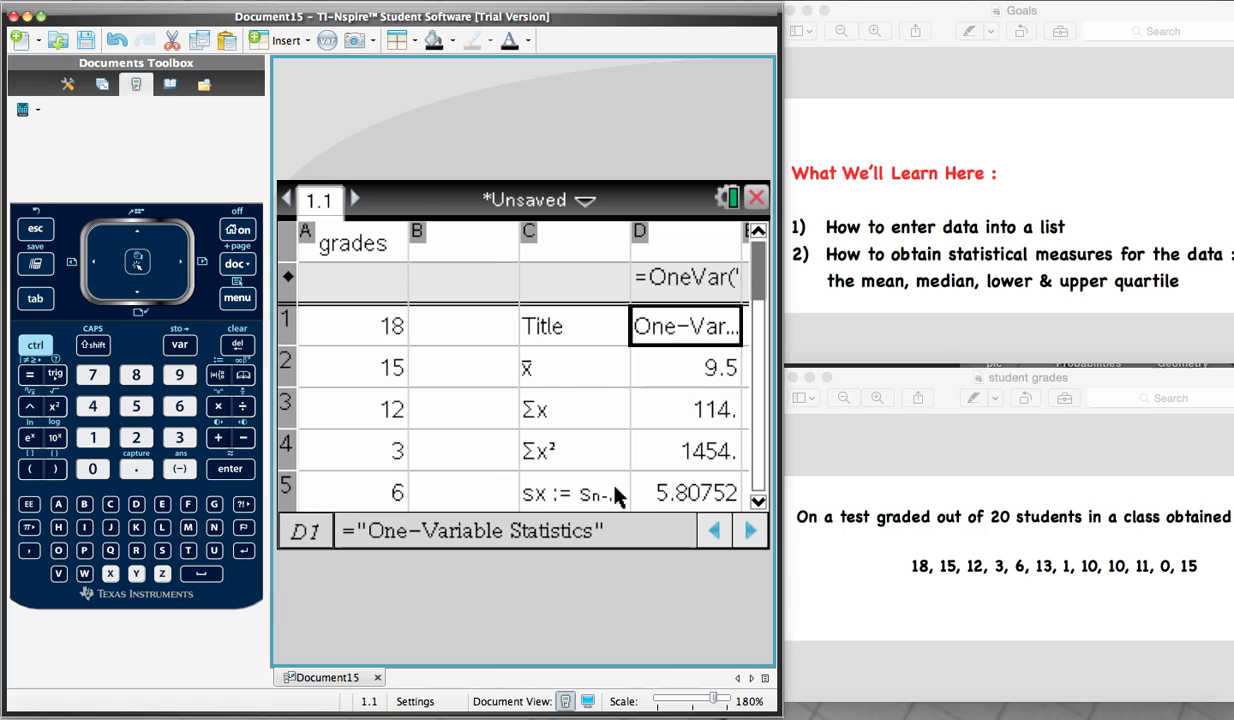
key("Left")
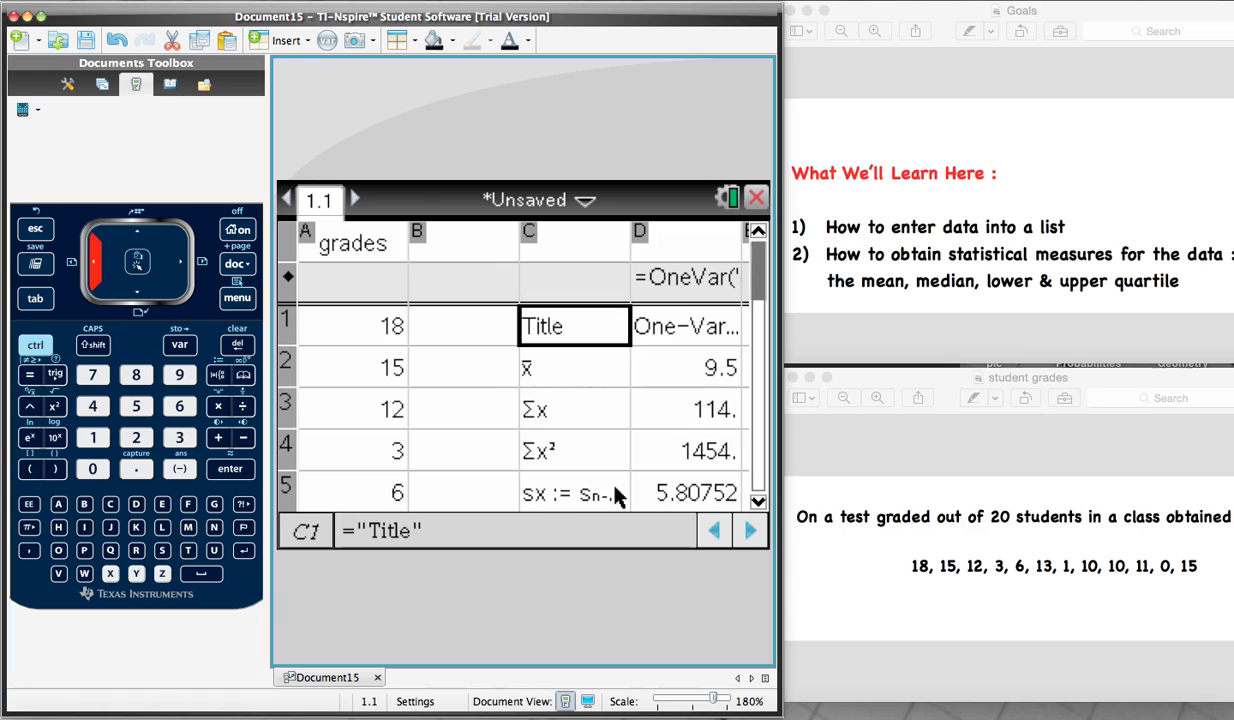
key("Right")
key("Down")
key("Left")
key("Down")
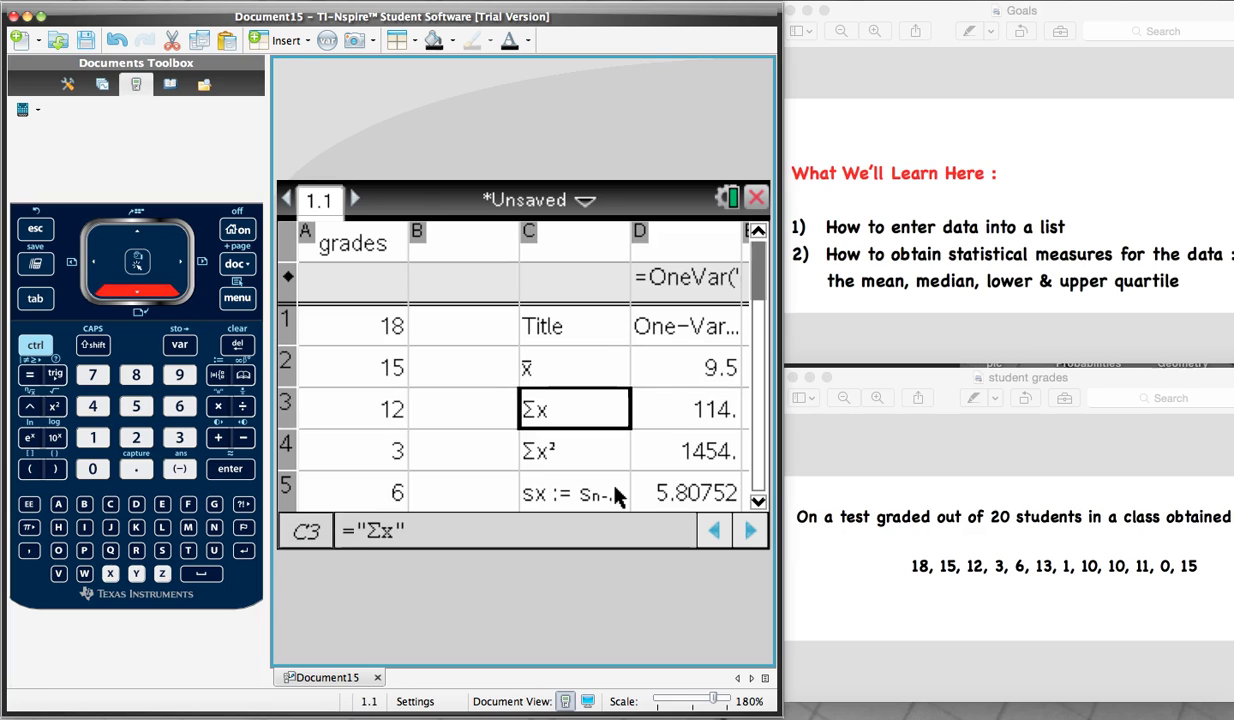
key("Right")
key("Left")
key("Up")
key("Right")
key("Left")
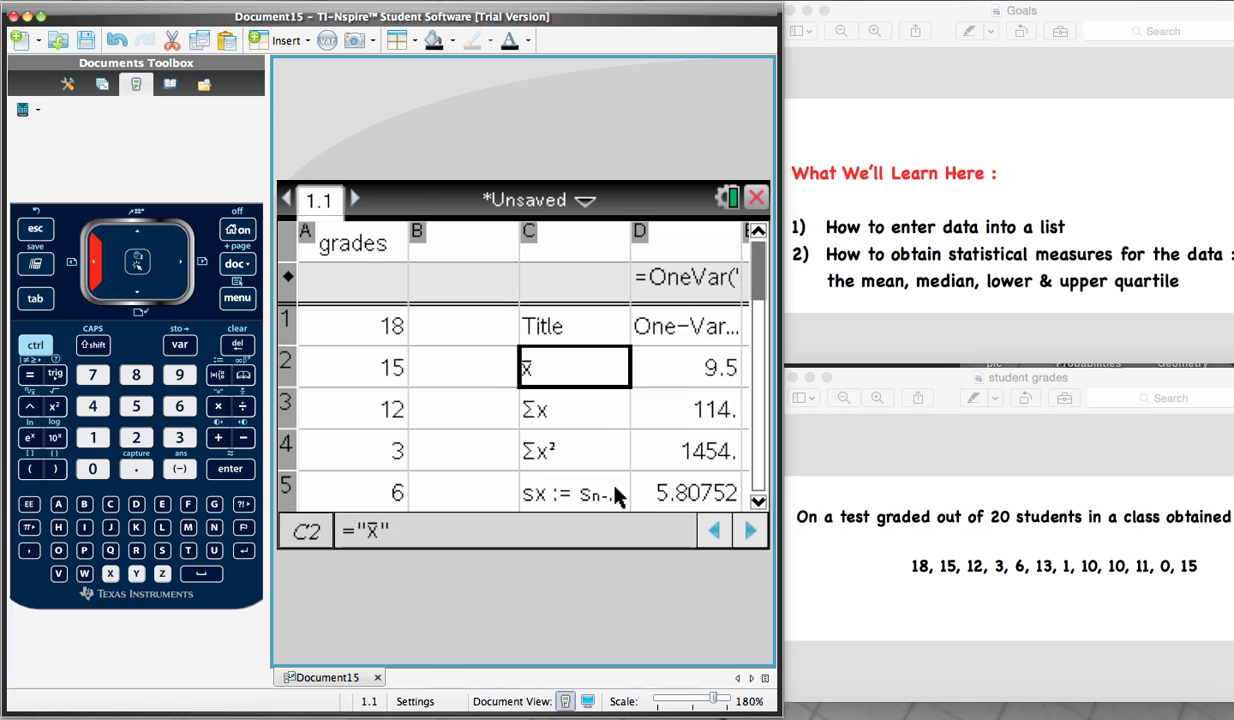
key("Right")
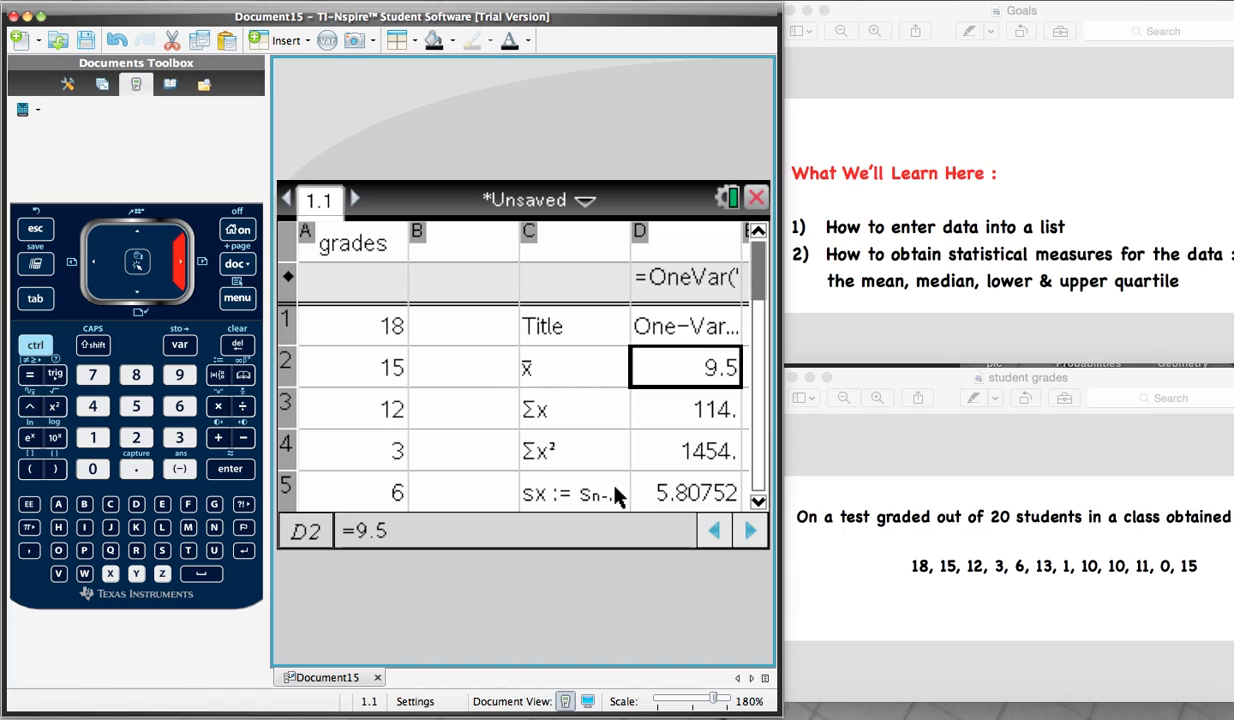
Read the sum Σx 114, the standard deviations and the count n = 12
key("Down")
key("Left")
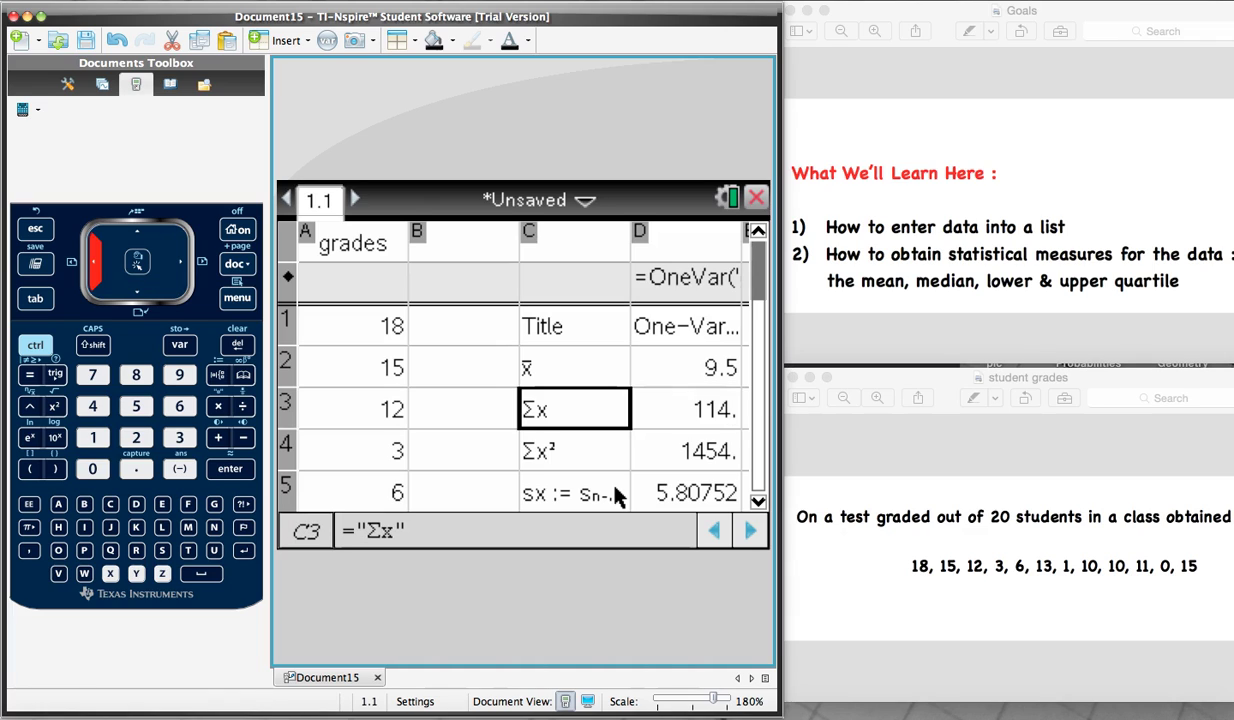
key("Right")
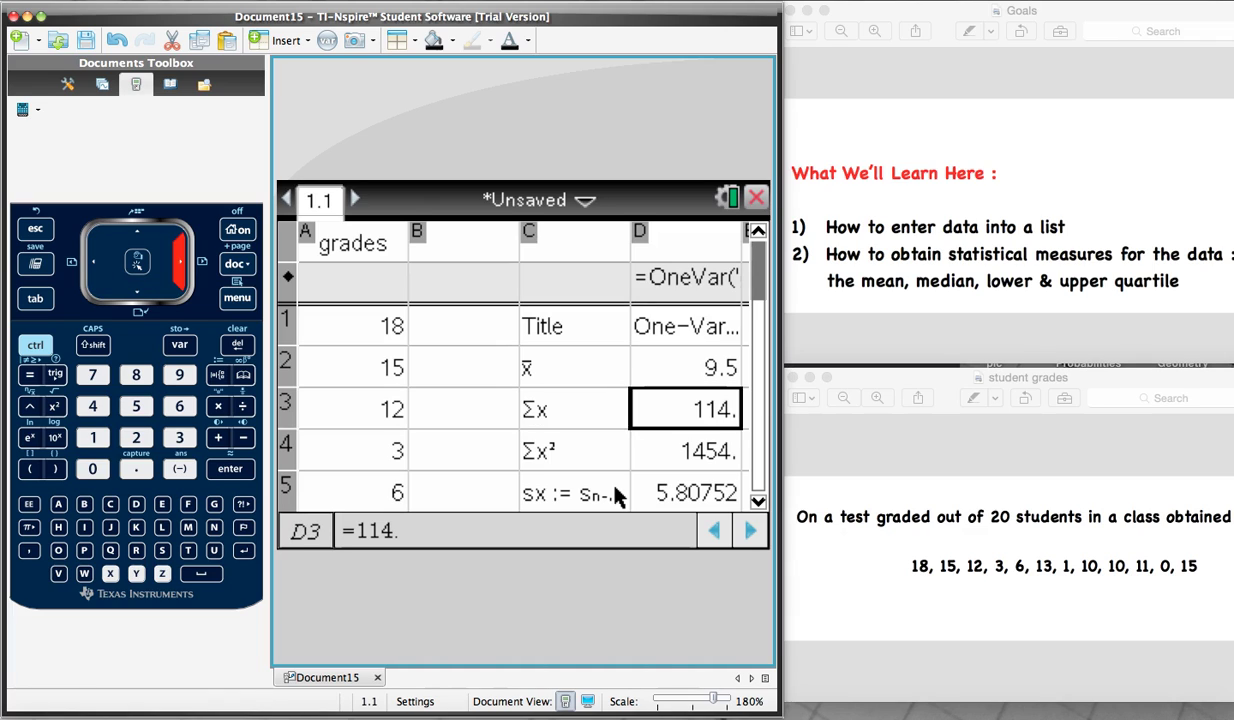
key("Down")
key("Down")
key("Down")
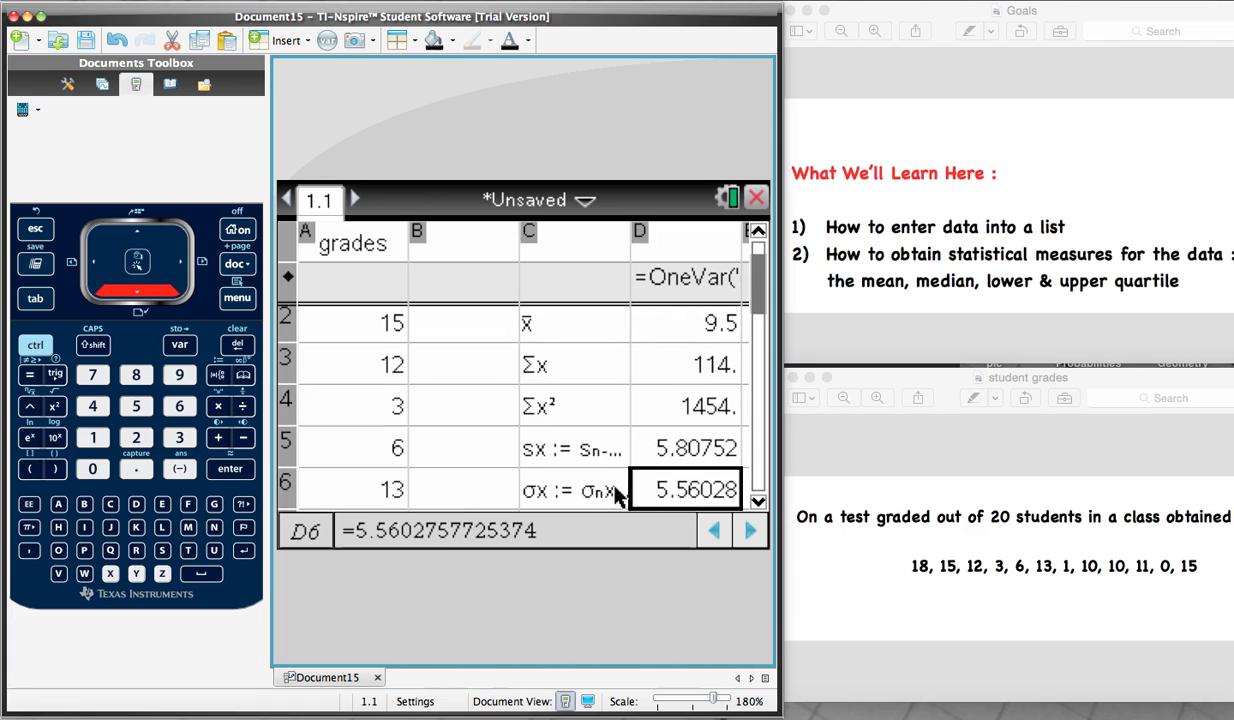
key("Down")
key("Left")
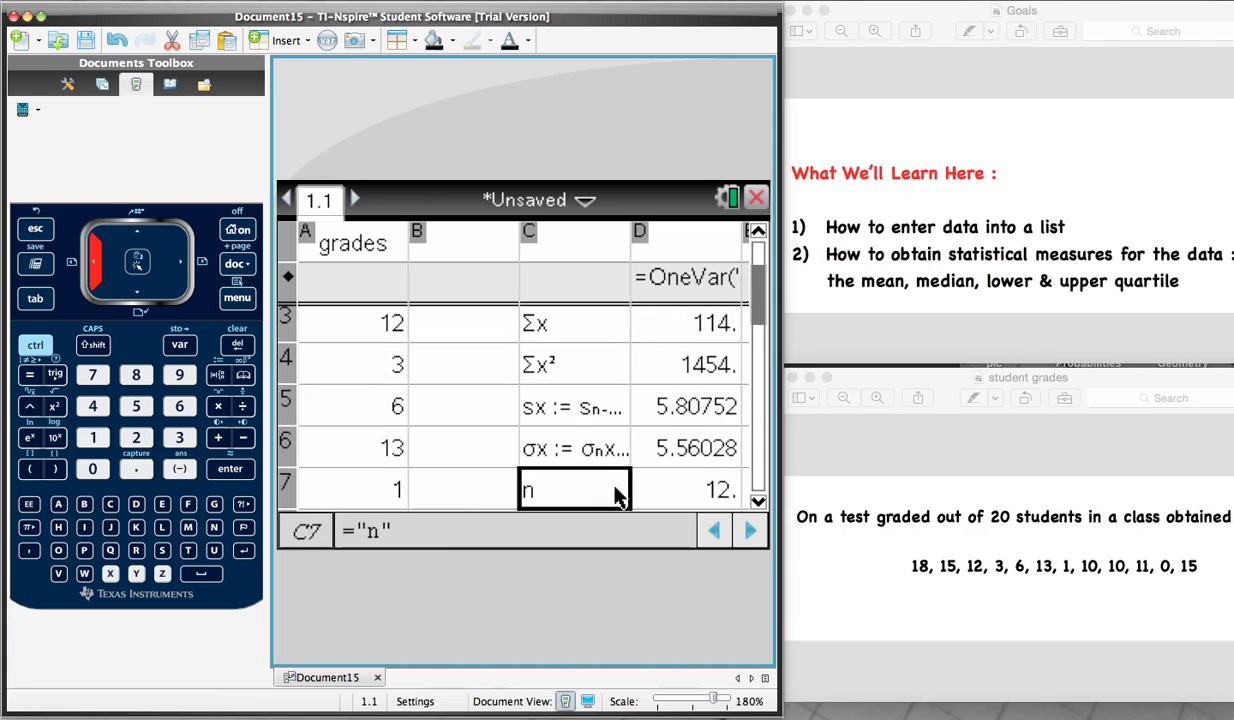
key("Right")
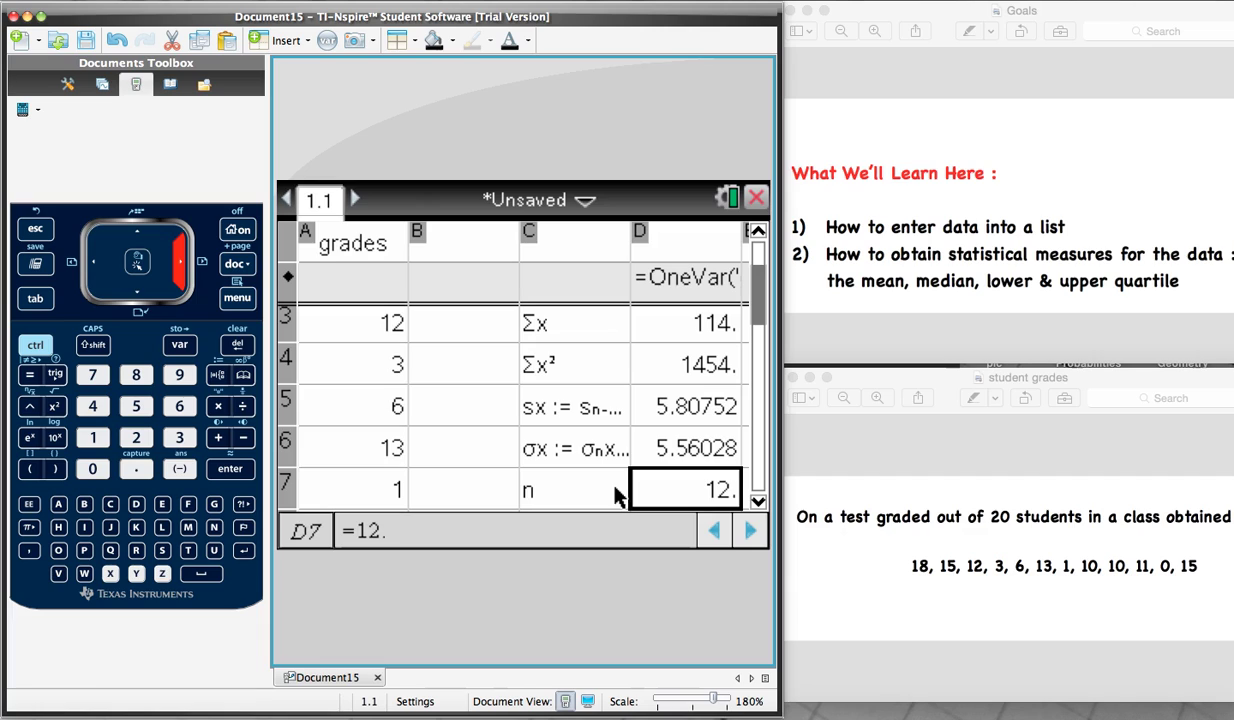
Read the minimum grade MinX 0 and move to the first quartile Q1X 4.5
key("Left")
key("Right")
key("Left")
key("Down")
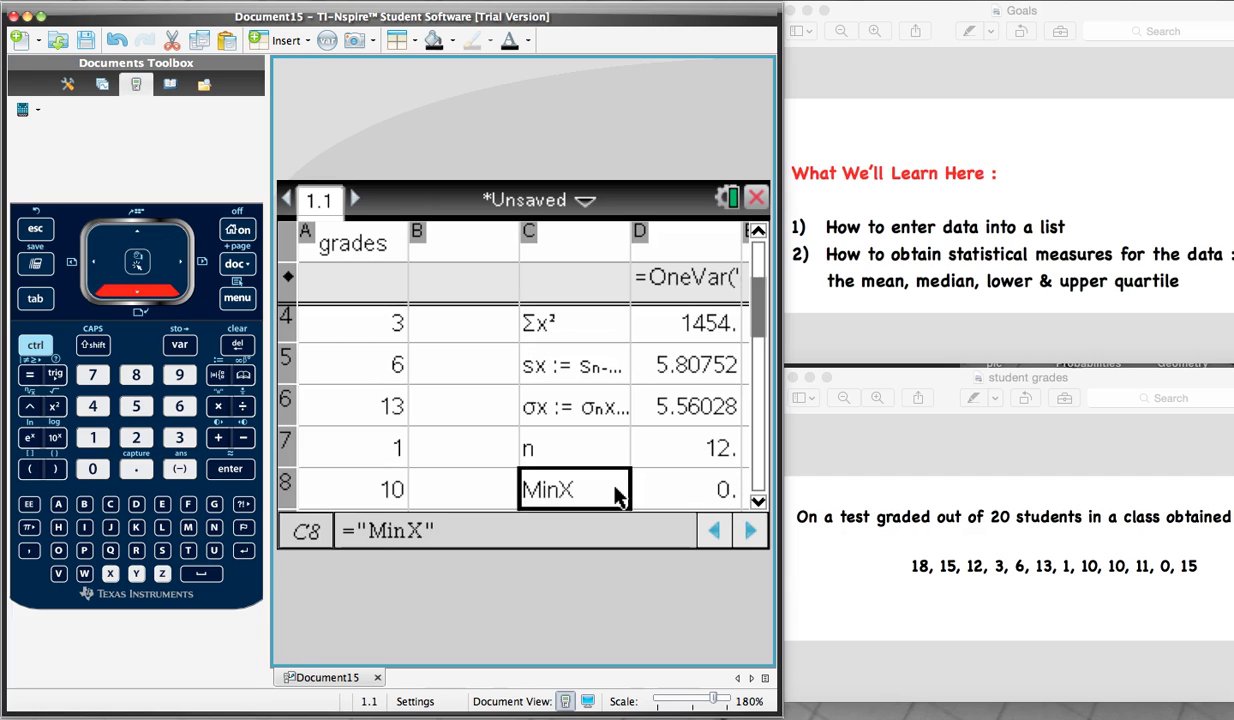
key("Right")
key("Left")
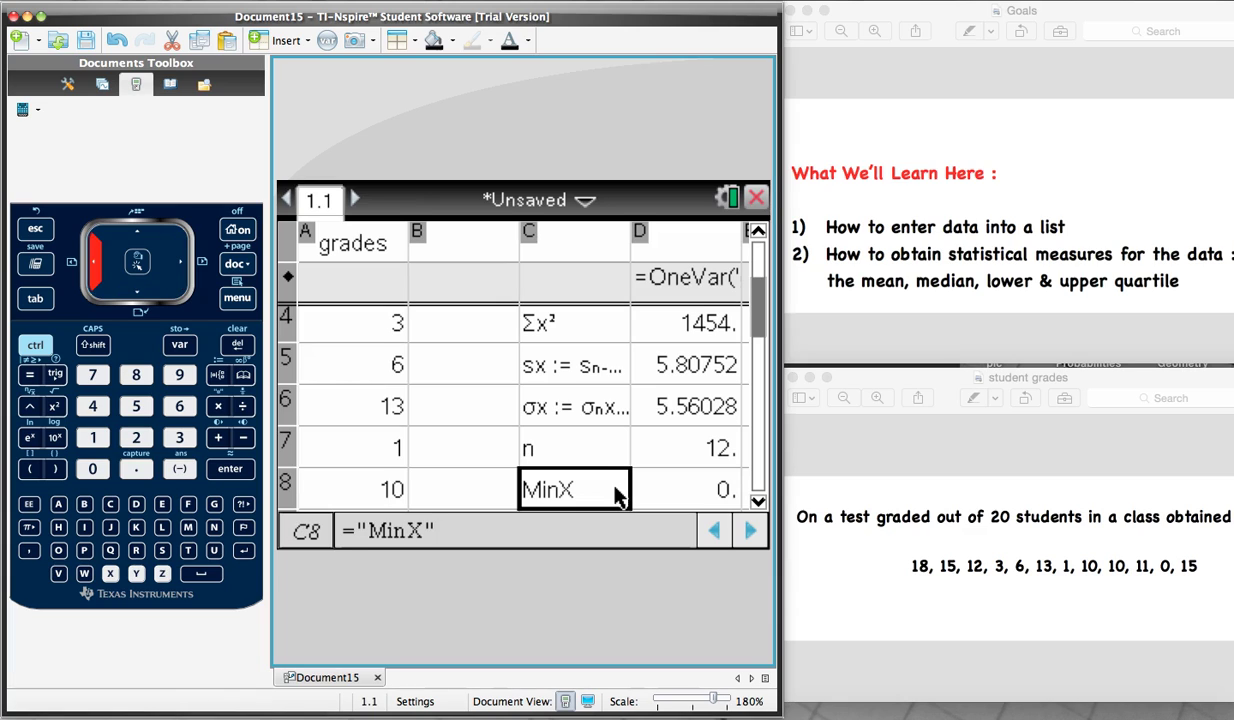
key("Right")
key("Left")
key("Down")
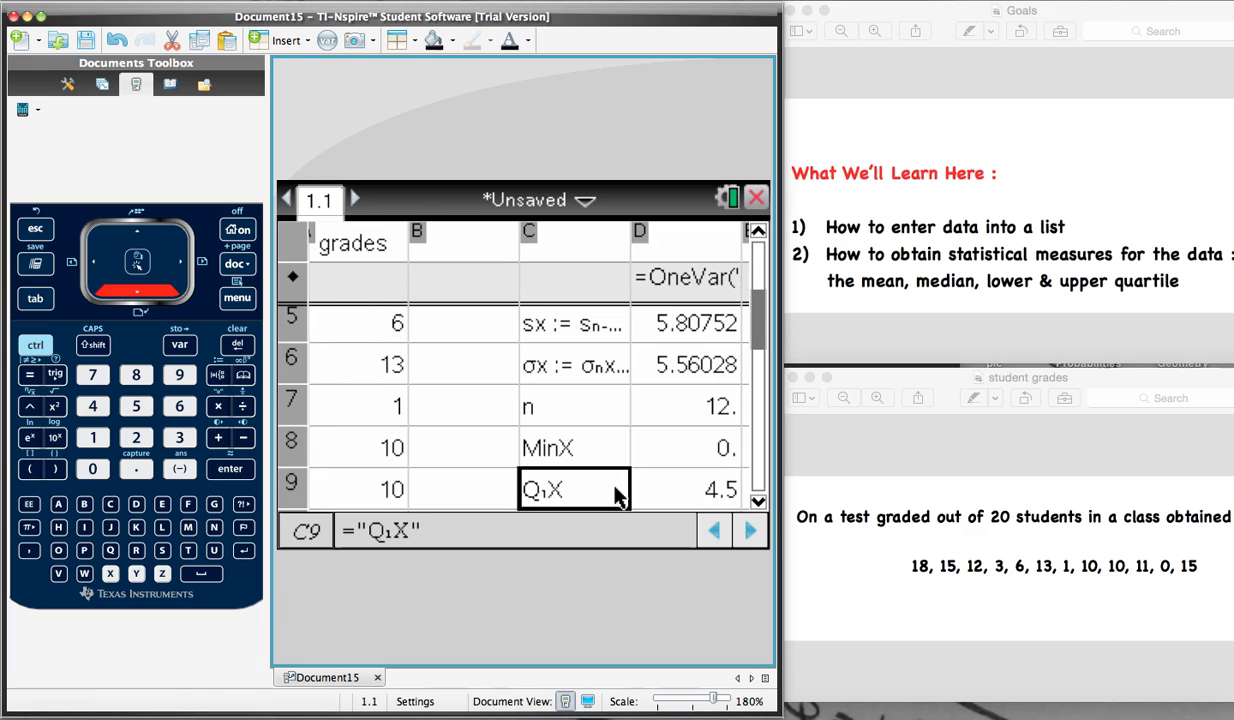
Read the median 10.5, third quartile 14 and maximum 18
key("Down")
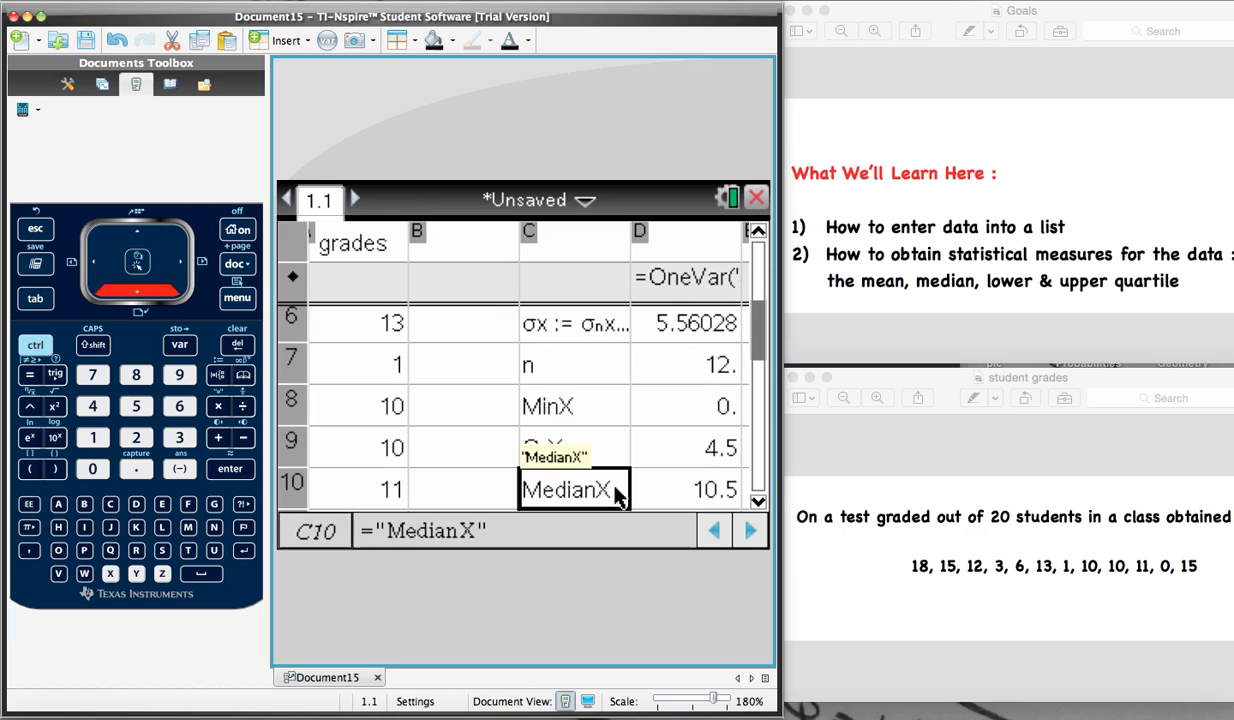
key("Right")
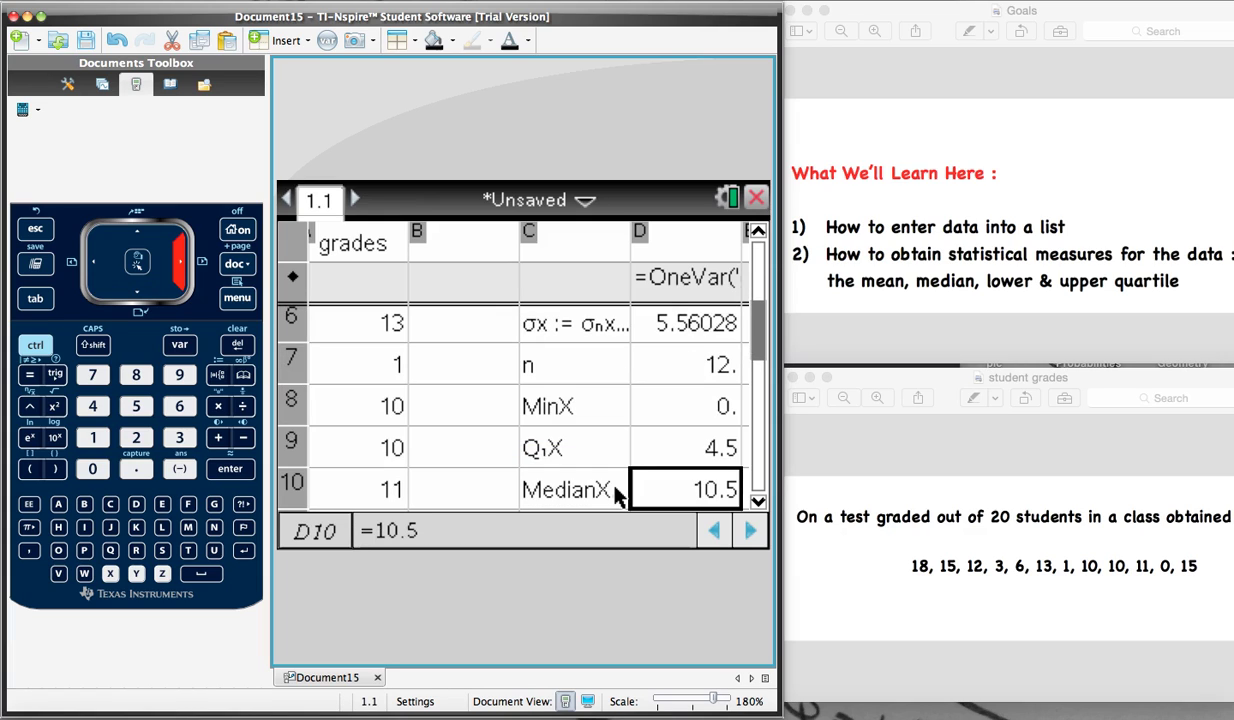
key("Left")
key("Down")
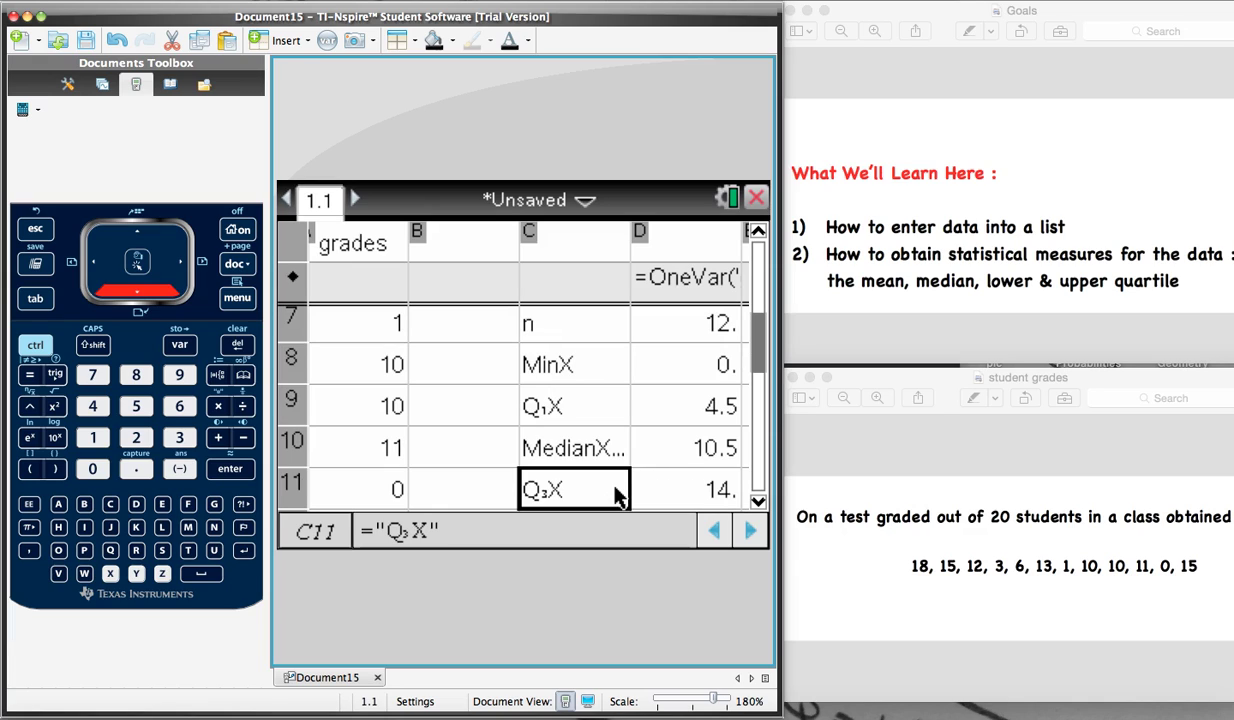
key("Down")
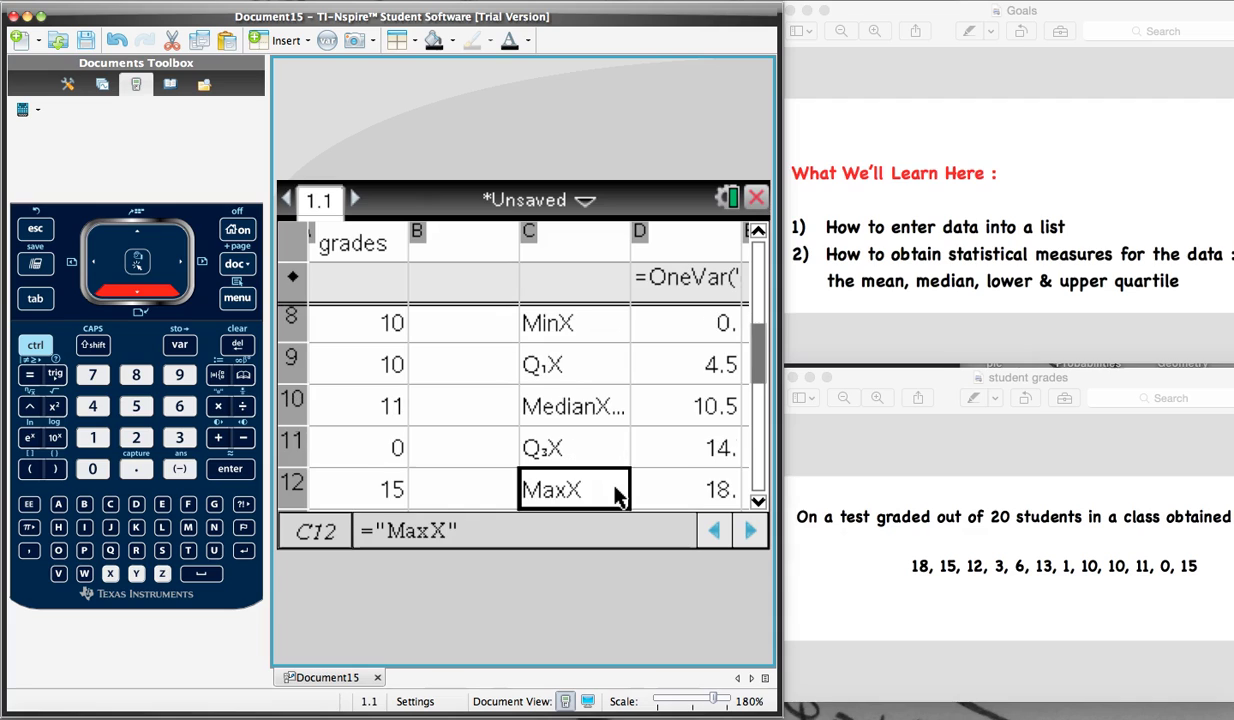
key("Right")
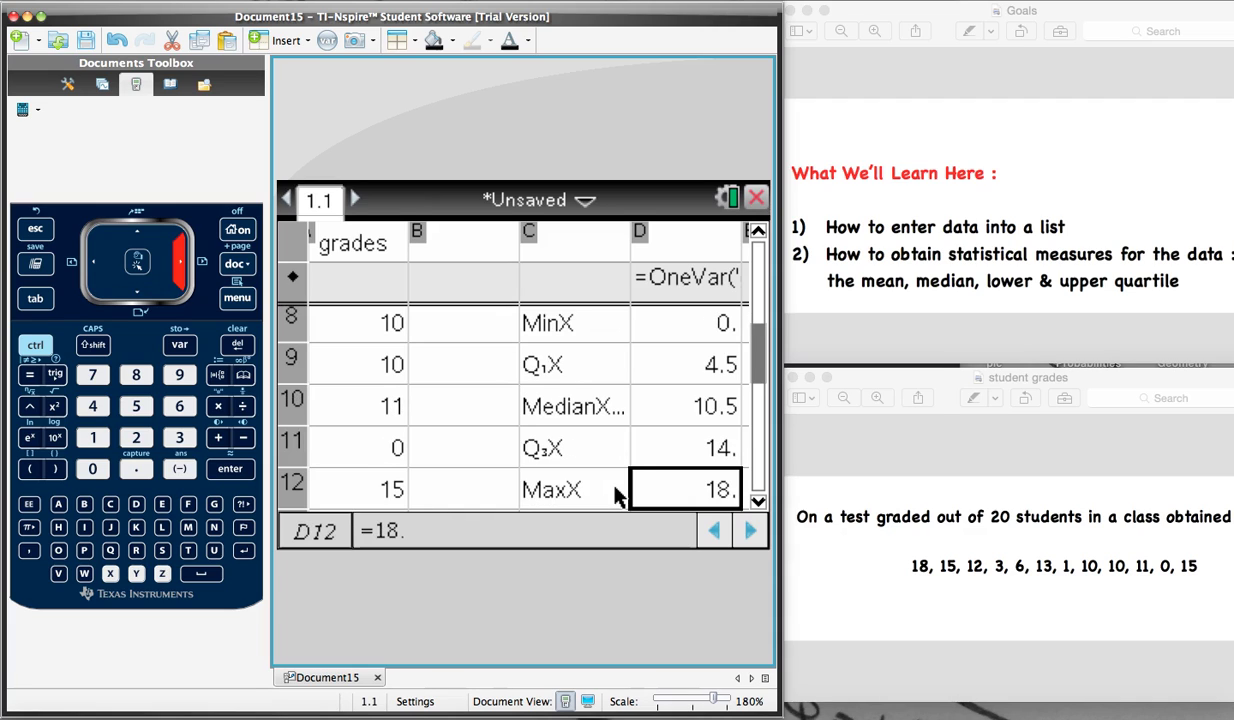
key("Left")
Revisit the MinX, Q1X, MedianX and Q3X labels in column C
key("Right")
key("Left")
key("Up")
key("Up")
key("Up")
key("Up")
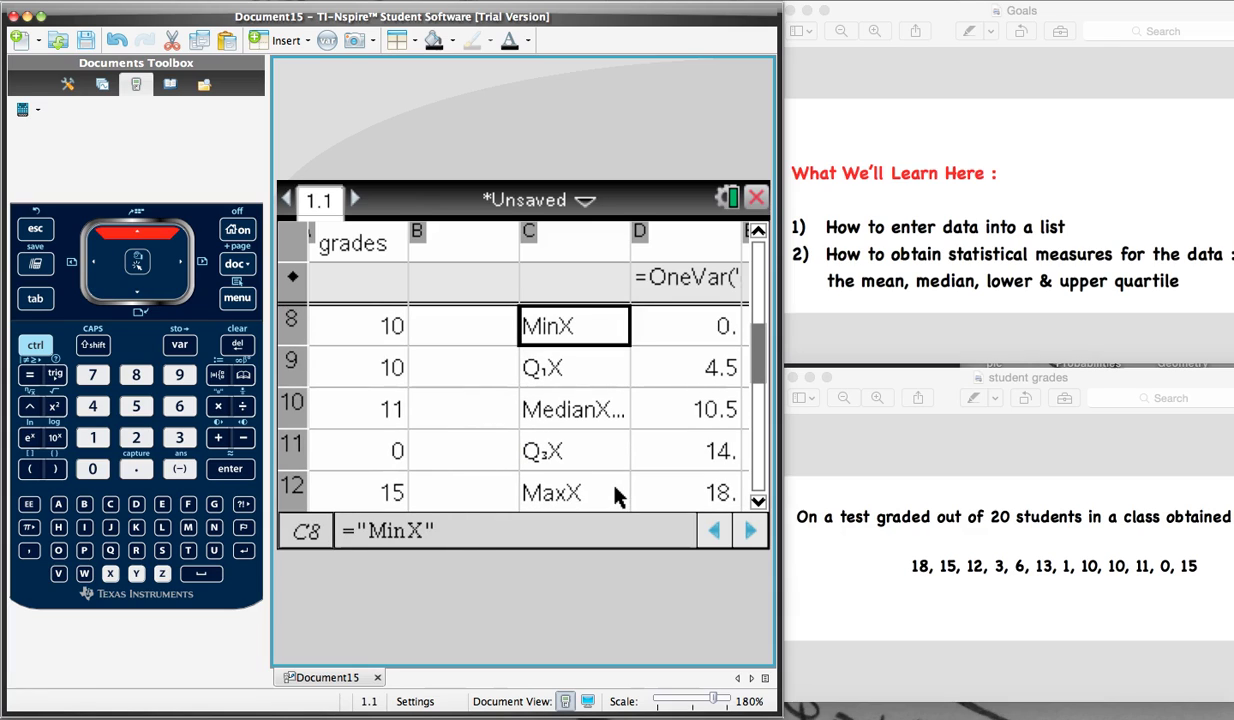
key("Down")
key("Down")
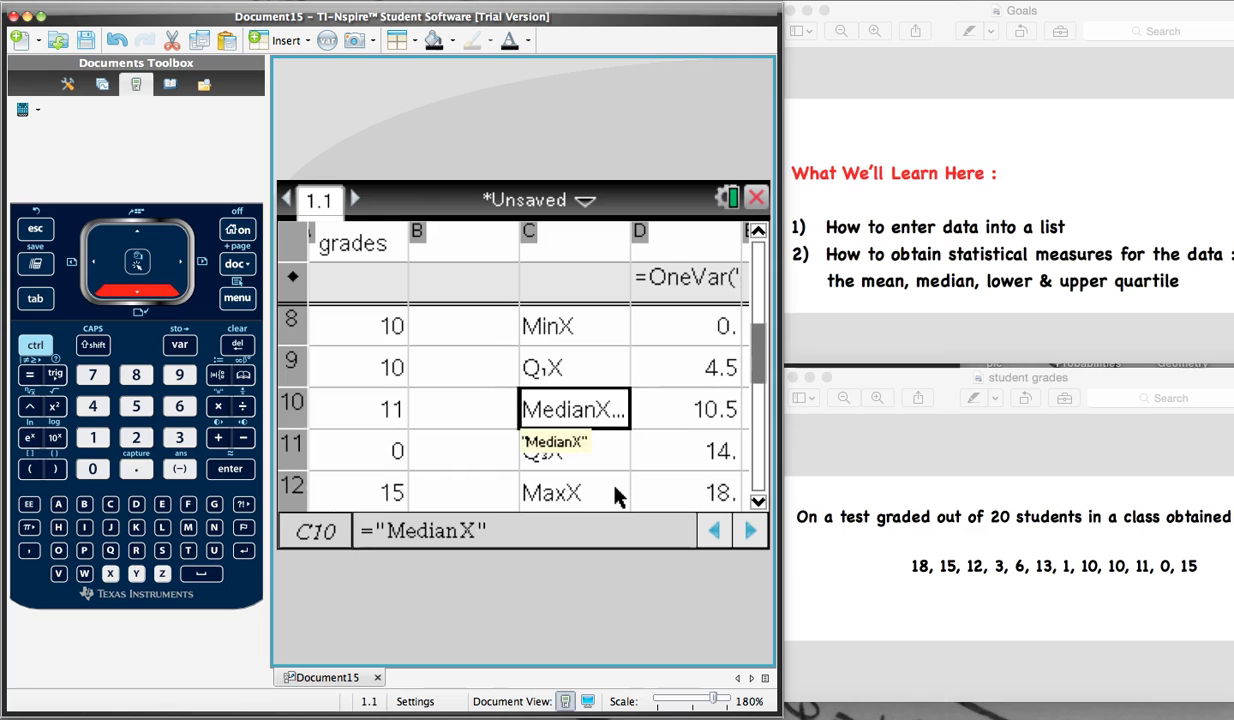
key("Down")
key("Down")
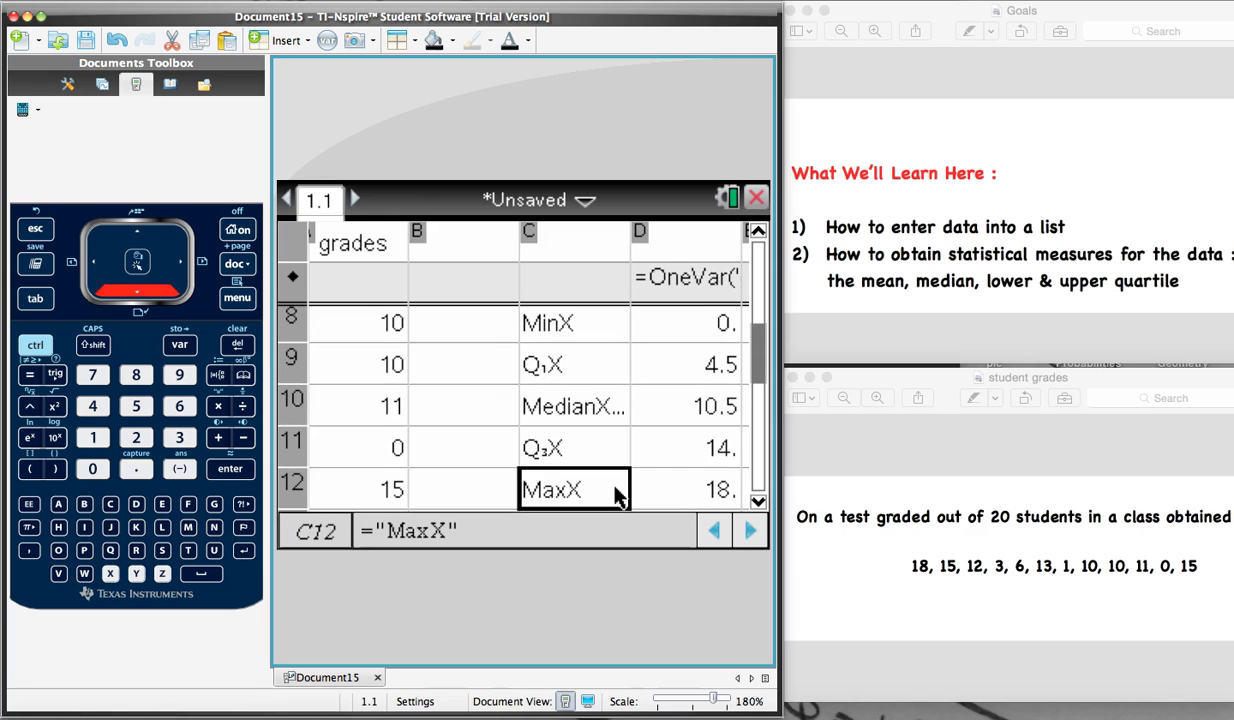
key("Up")
key("Up")
key("Up")
key("Up")
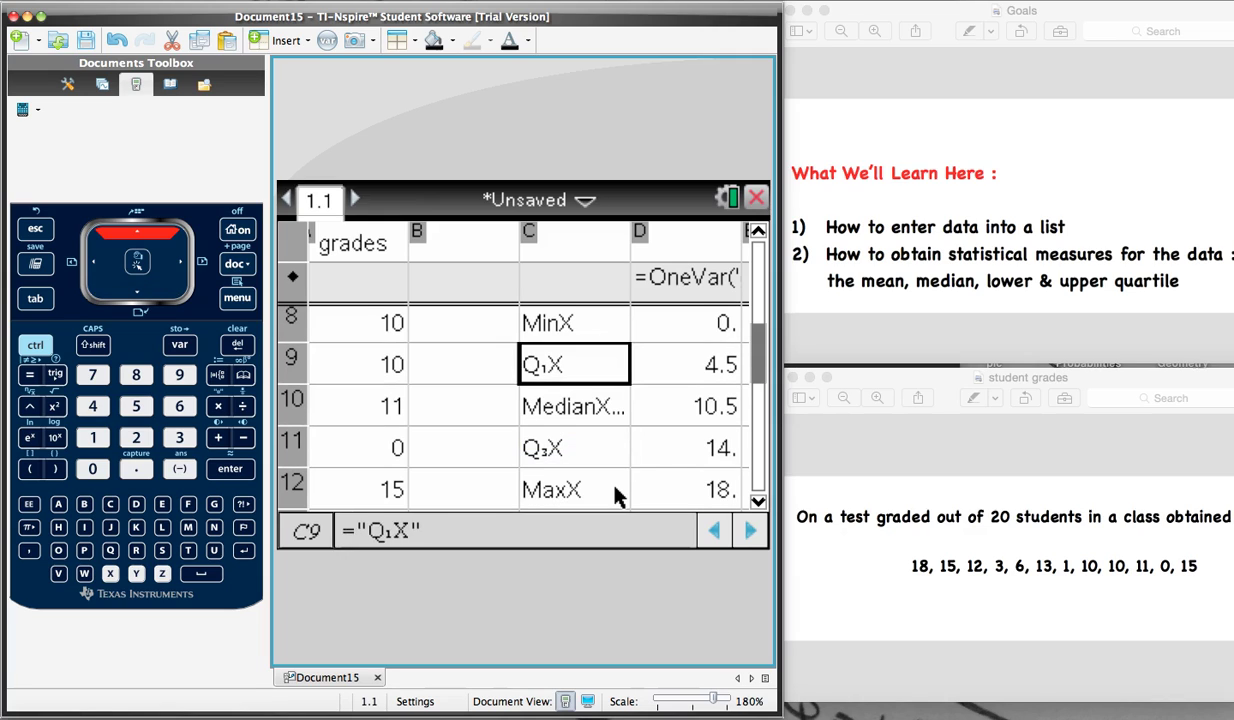
Recheck the values 0, 4.5, 10.5 and 18, then head back up toward the mean 9.5
key("Right")
key("Down")
key("Down")
key("Down")
key("Down")
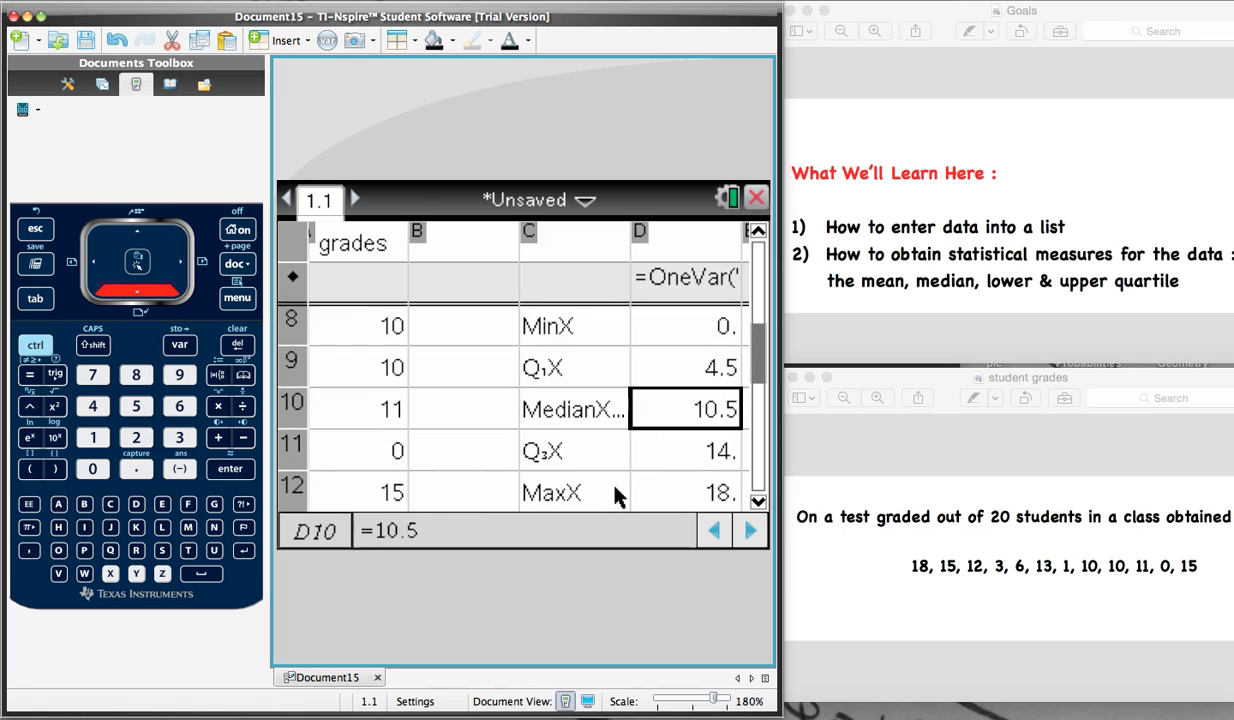
key("Left")
key("Up")
key("Up")
key("Up")
key("Up")
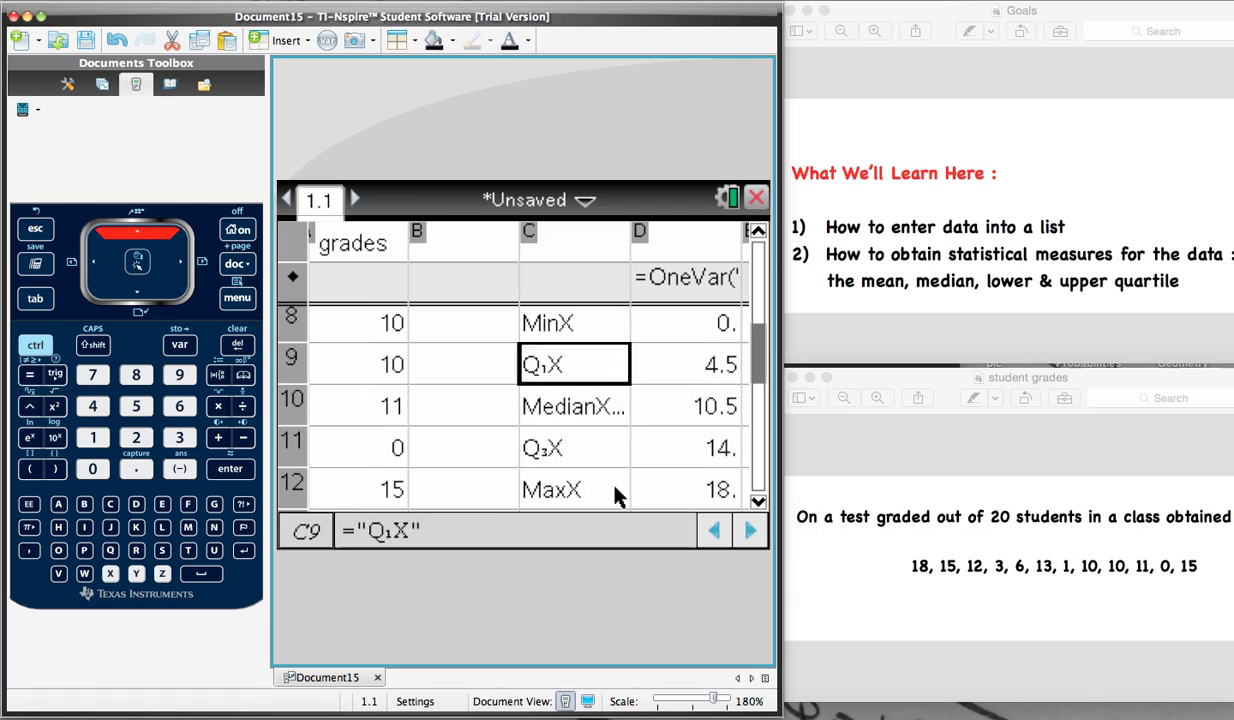
key("Right")
key("Down")
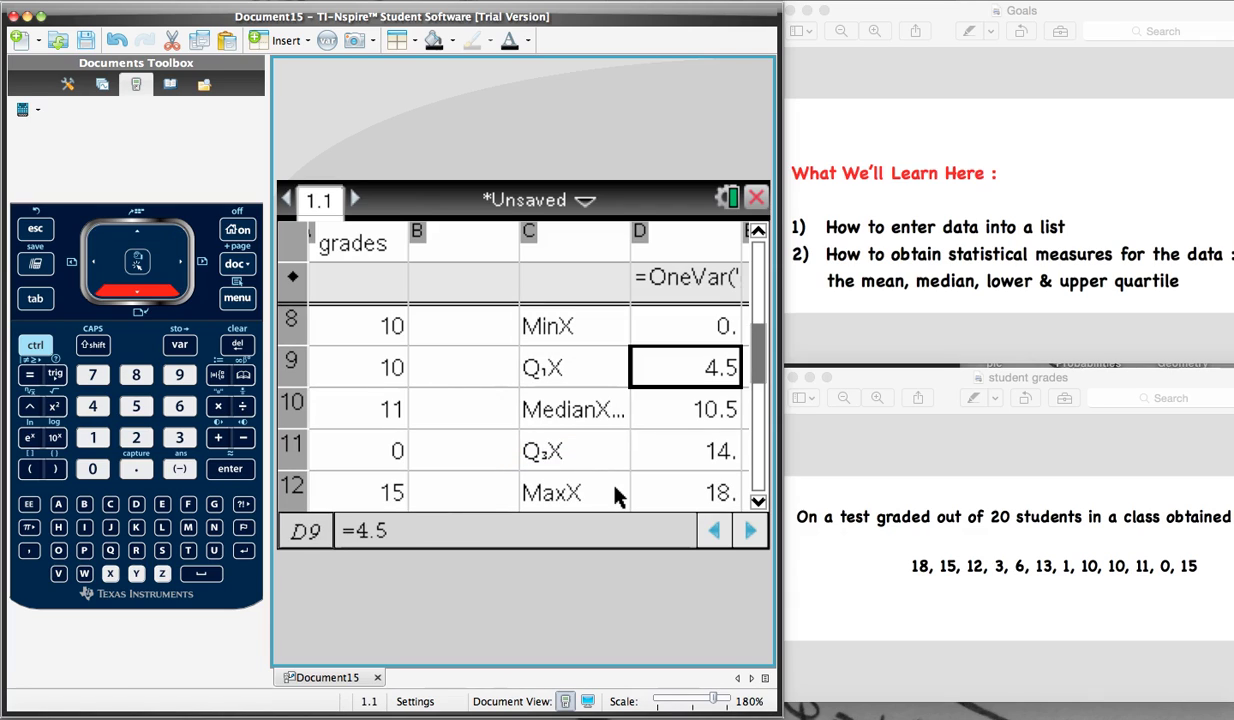
key("Down")
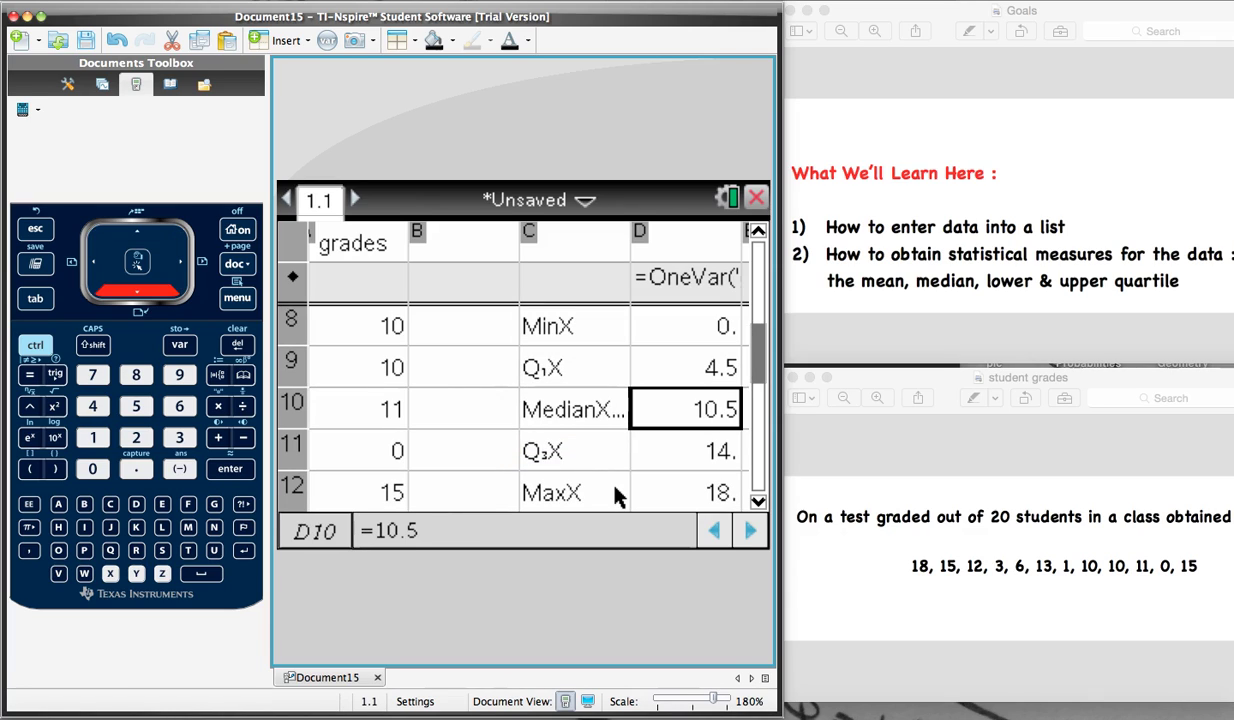
key("Down")
key("Down")
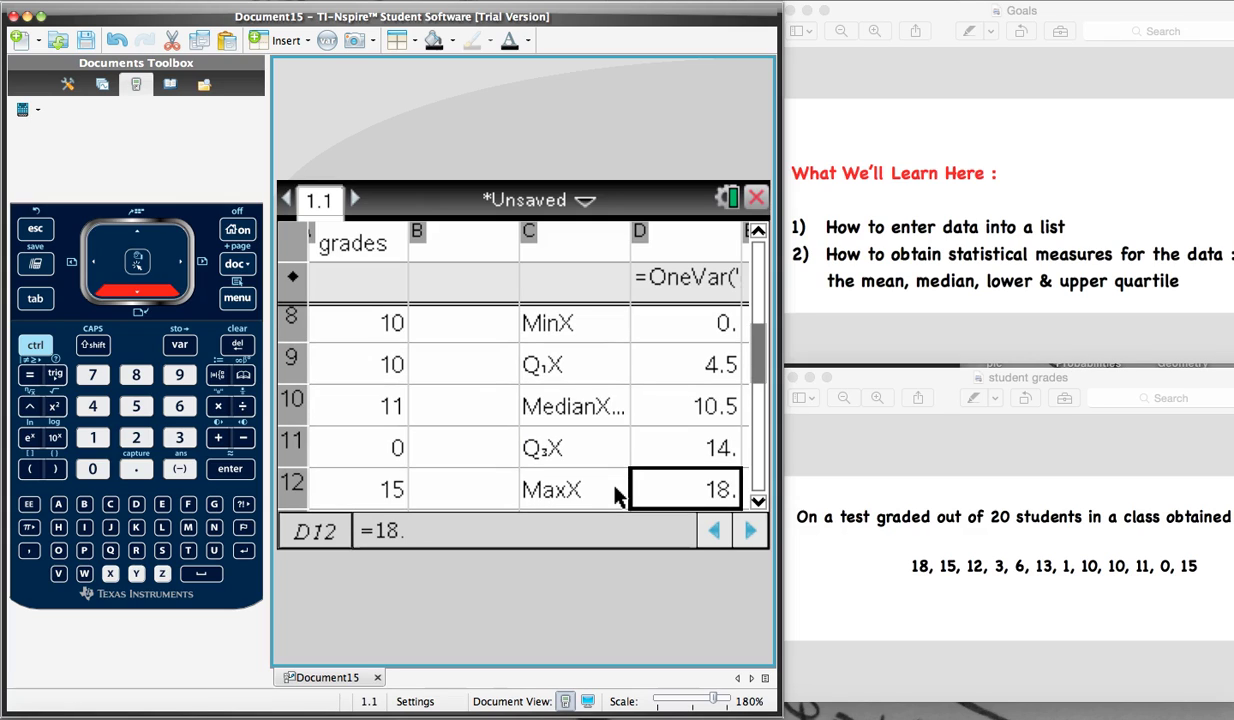
key("Left")
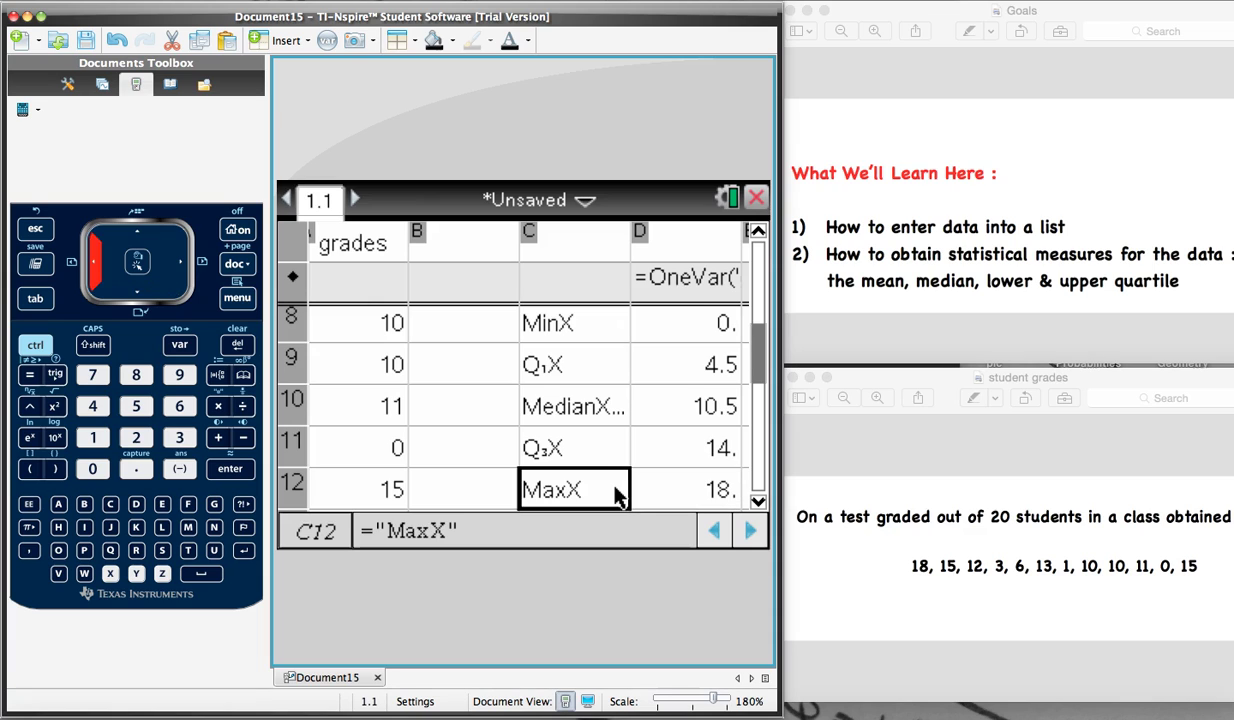
key("Right")
key("Up")
key("Up")
key("Up")
key("Up")
key("Up")
key("Up")
key("Up")
key("Up")
key("Up")
key("Up")
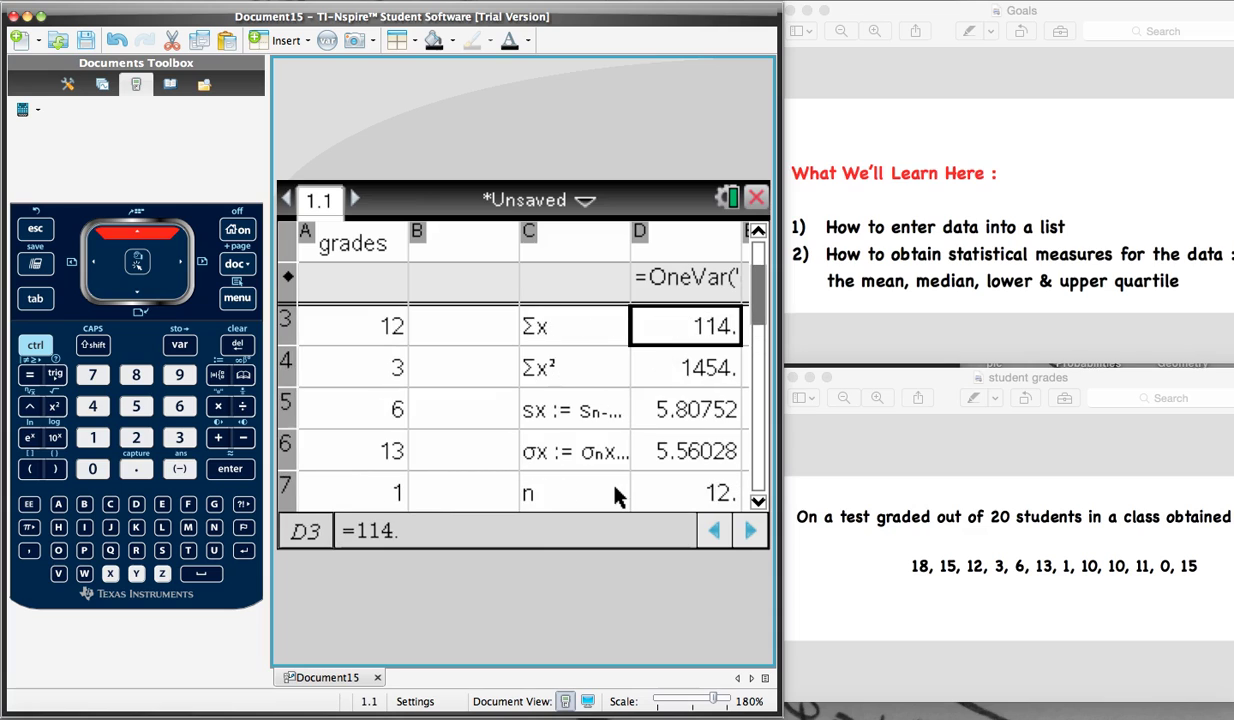